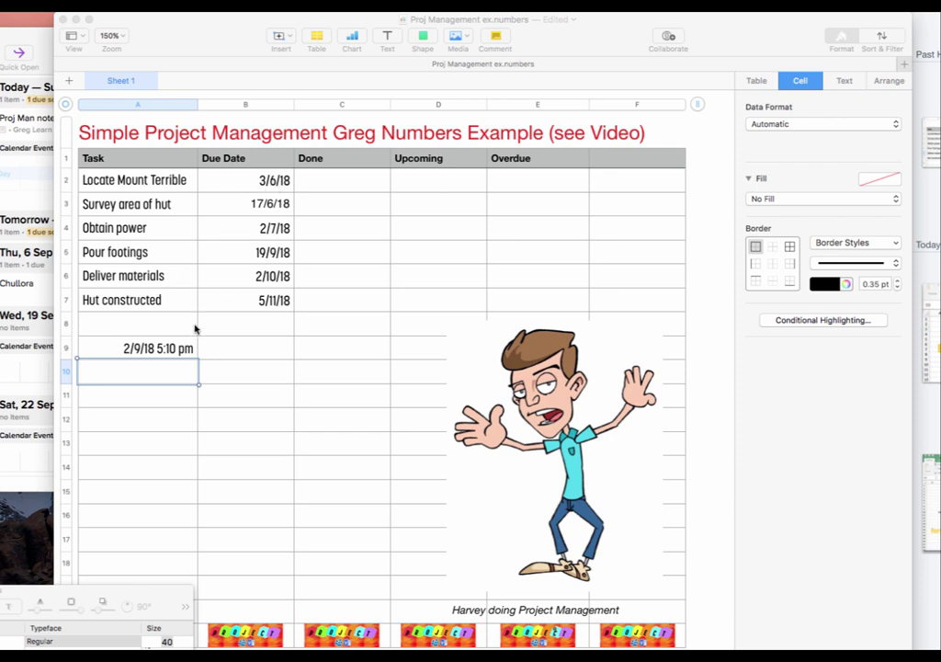
click(143, 351)
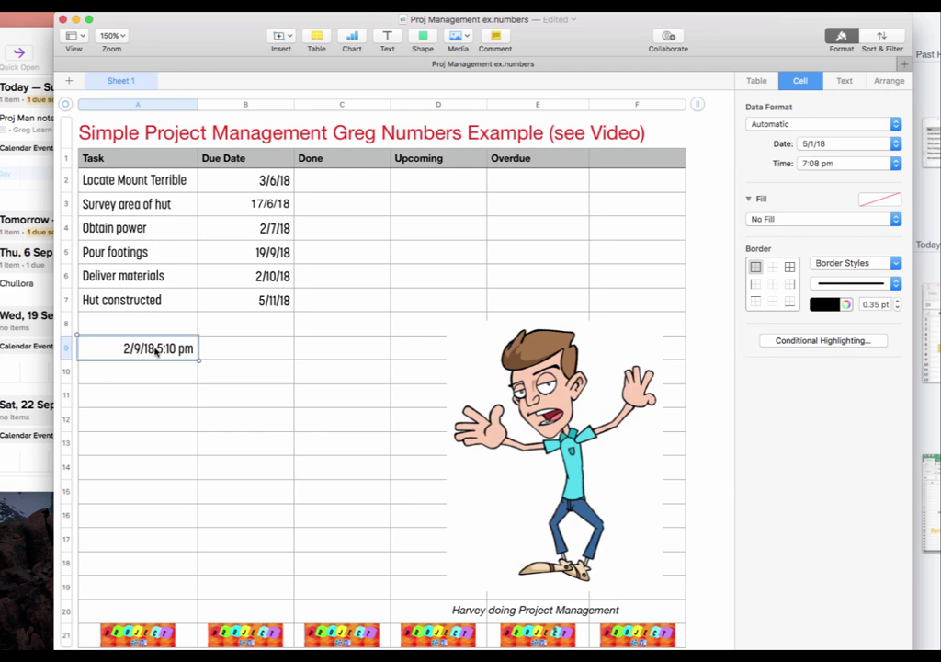
double_click(156, 350)
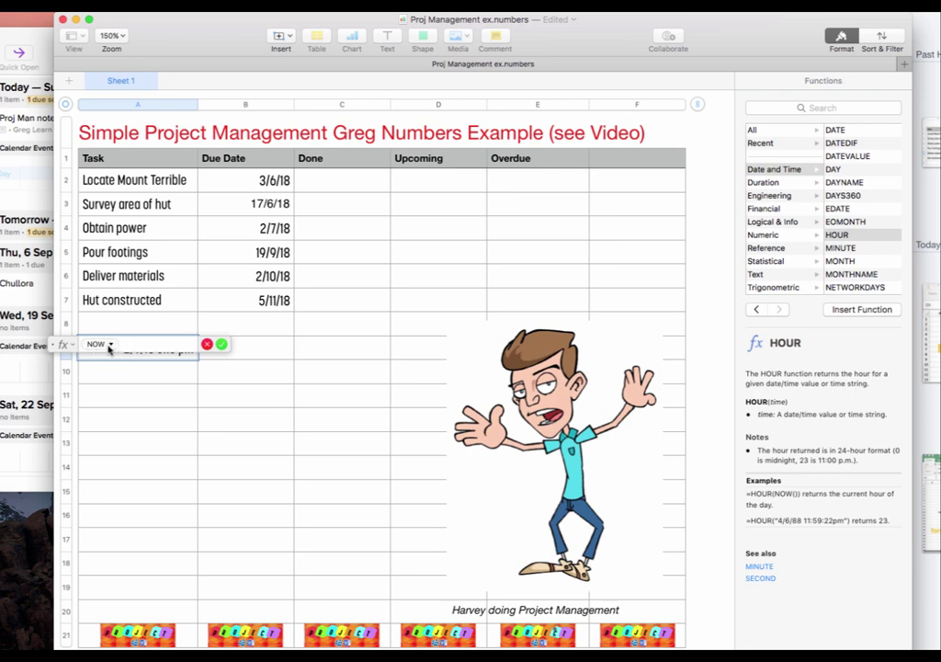
click(221, 344)
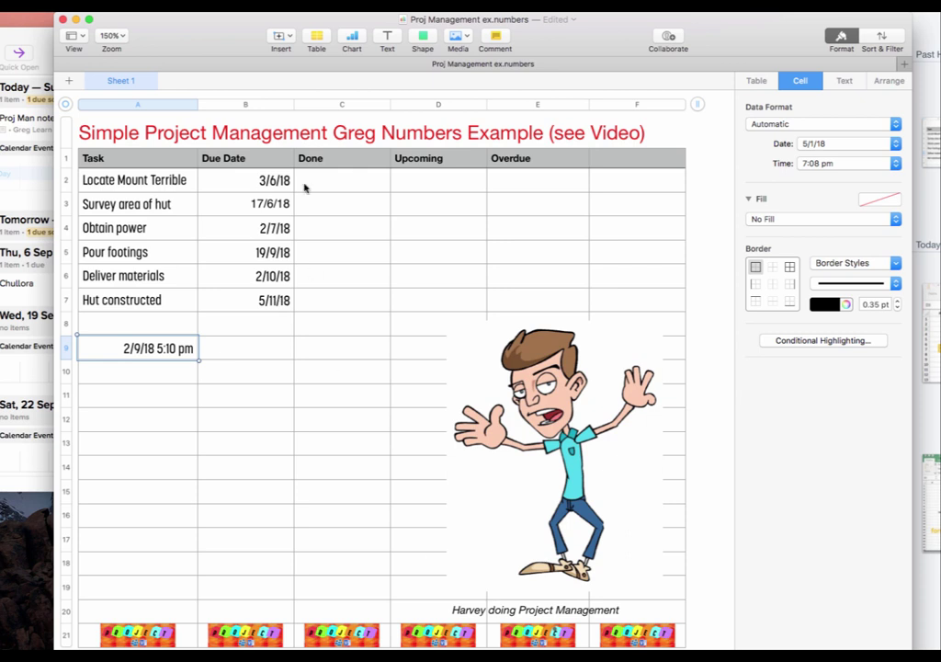
Make Done cells C2 through C7 checkboxes, leaving the first task's box unticked.
click(335, 183)
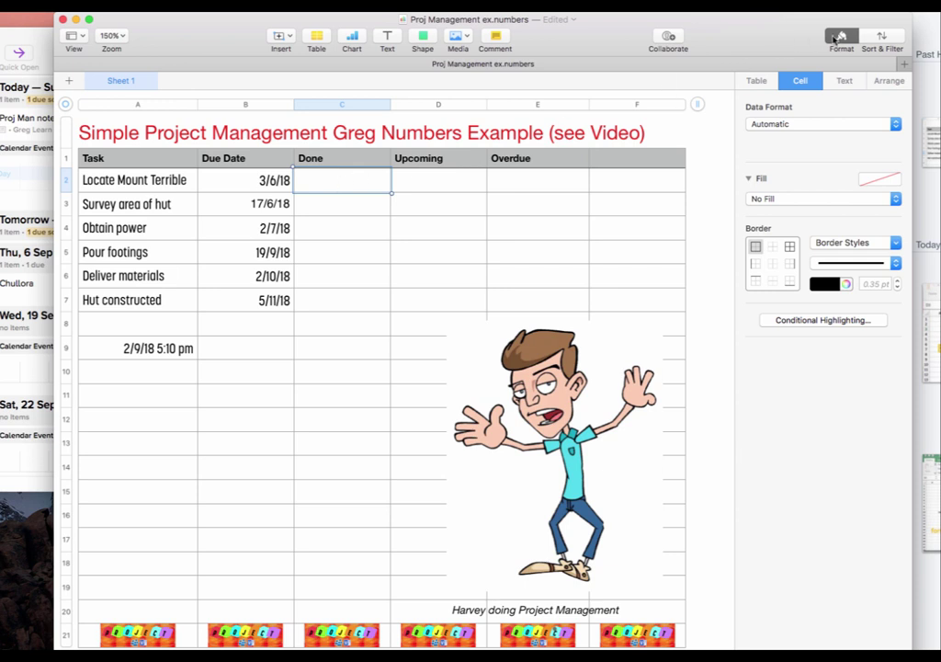
click(895, 124)
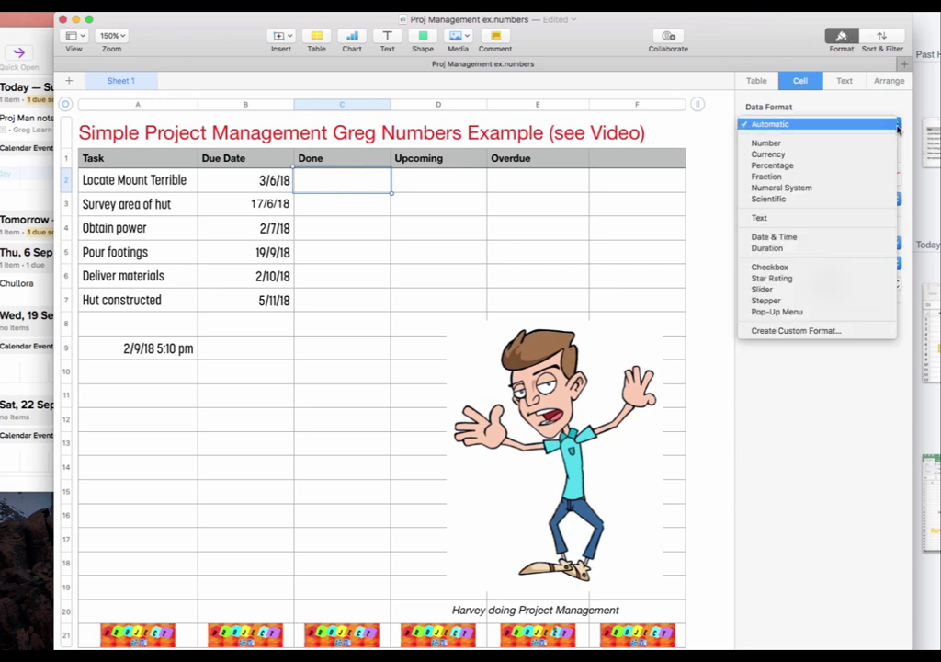
click(778, 267)
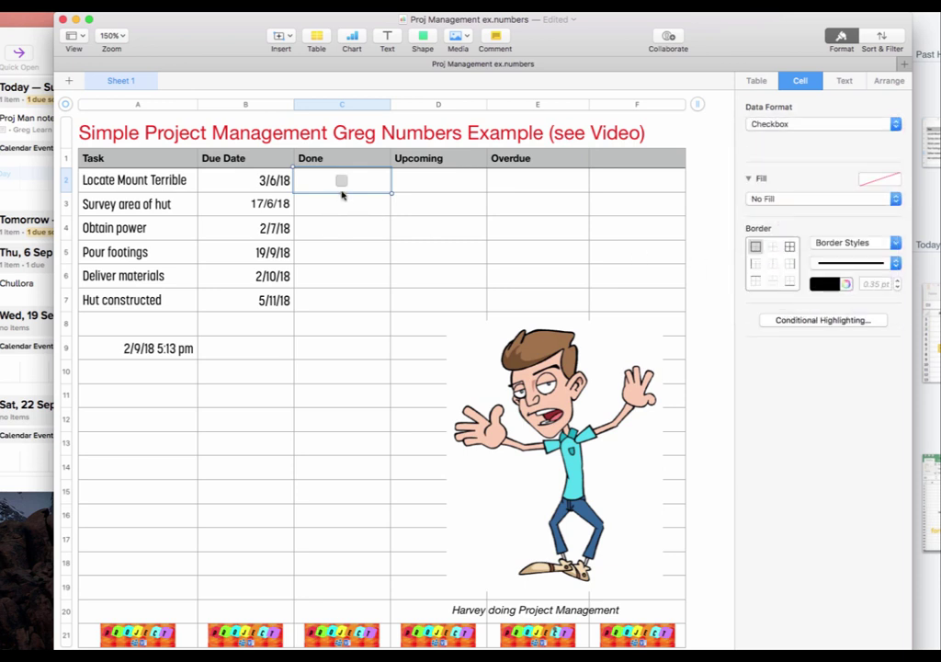
drag(336, 193, 342, 300)
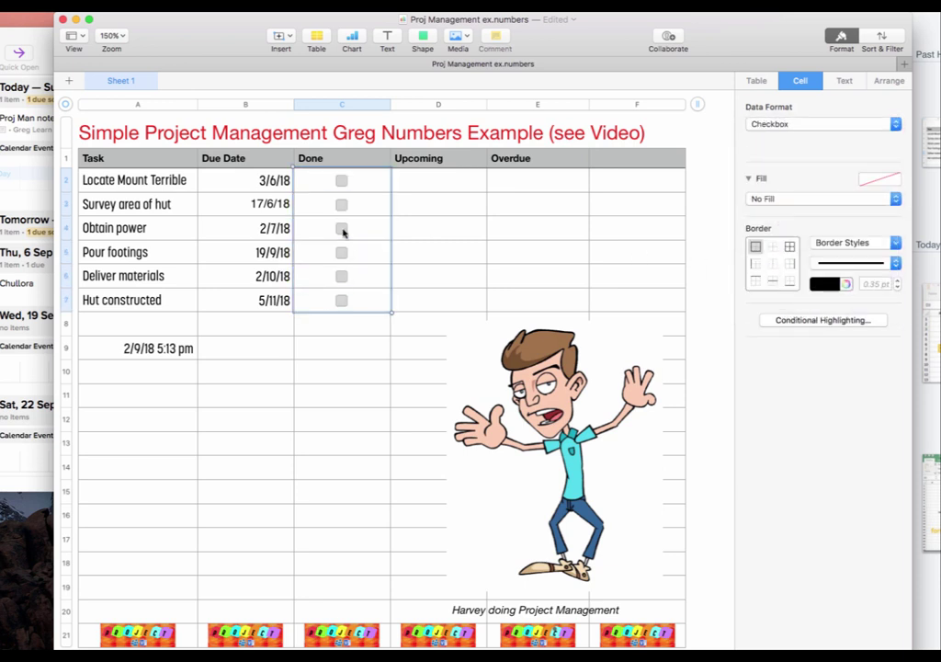
click(342, 181)
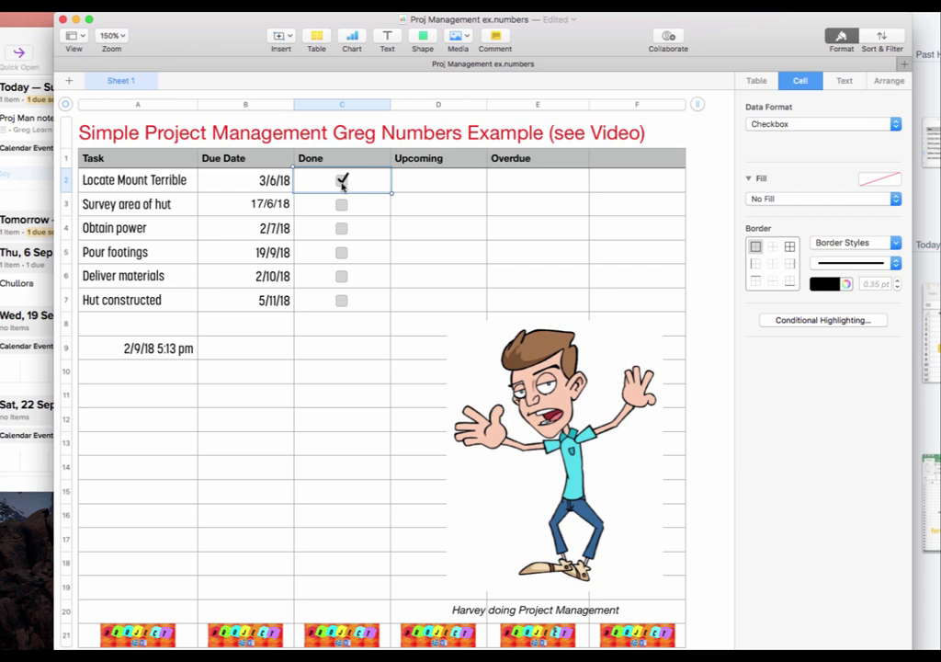
click(342, 181)
Select the first Overdue cell in the task table.
click(432, 182)
click(511, 181)
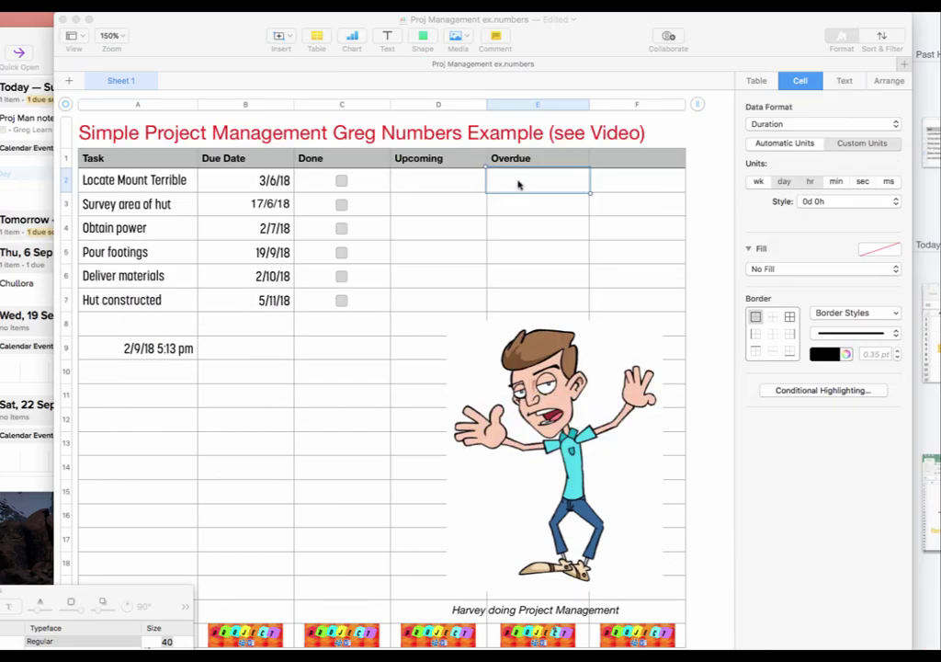
Start a formula in E2, then toggle the first task's Done checkbox back to unticked.
click(519, 183)
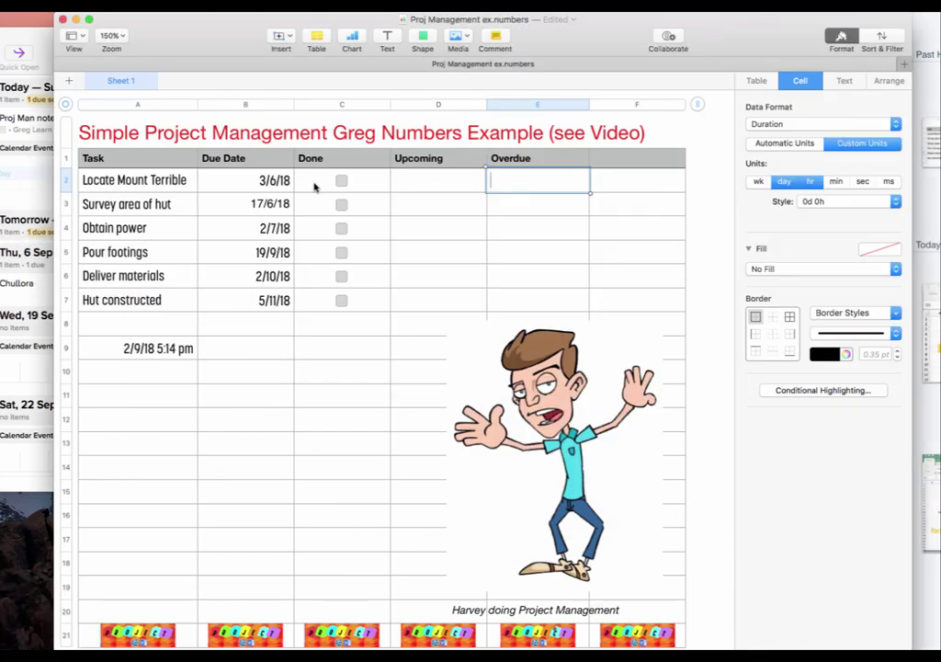
text(=)
click(341, 181)
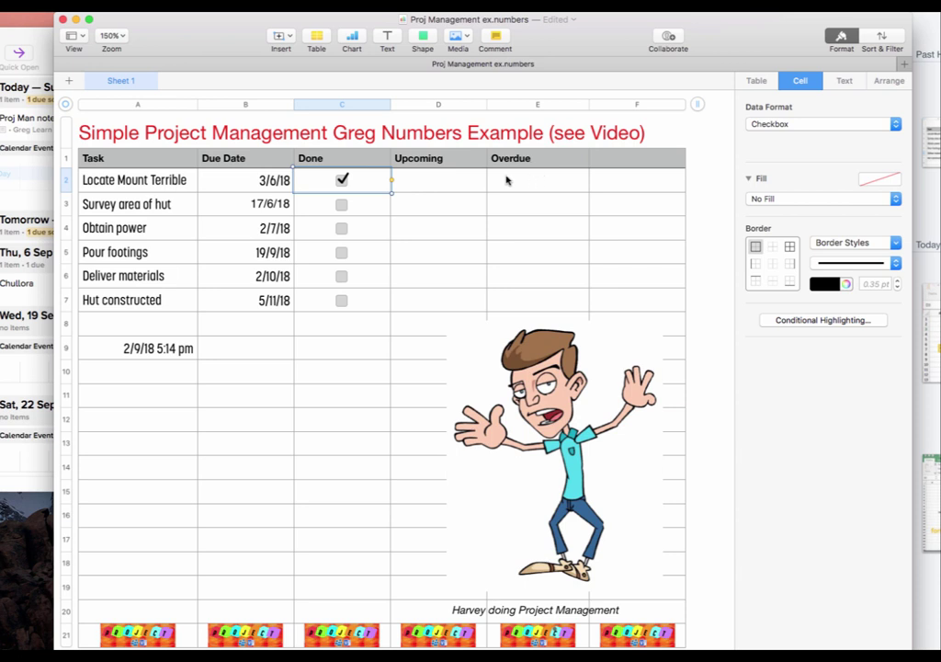
click(342, 181)
click(342, 181)
Enter =NOW()-B2 in E2 and fill it down to E7.
click(522, 182)
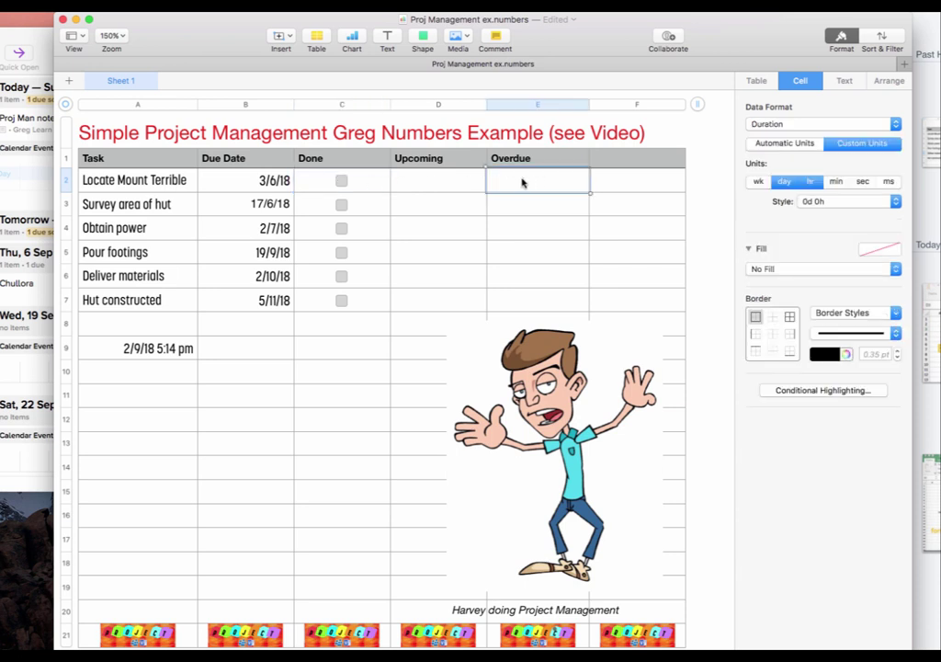
text(=)
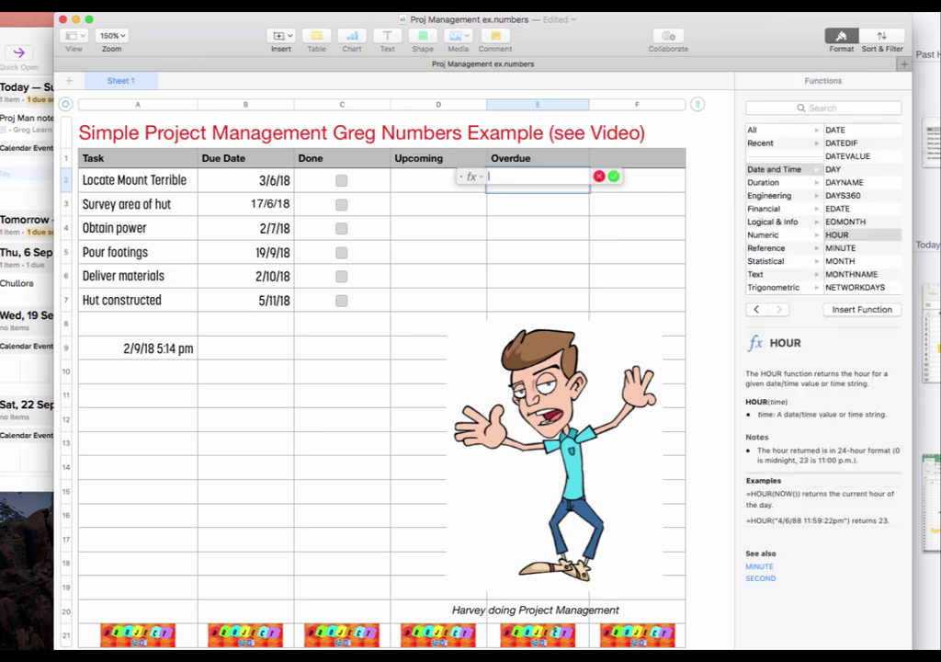
text(now)
key(Return)
text(-)
click(272, 182)
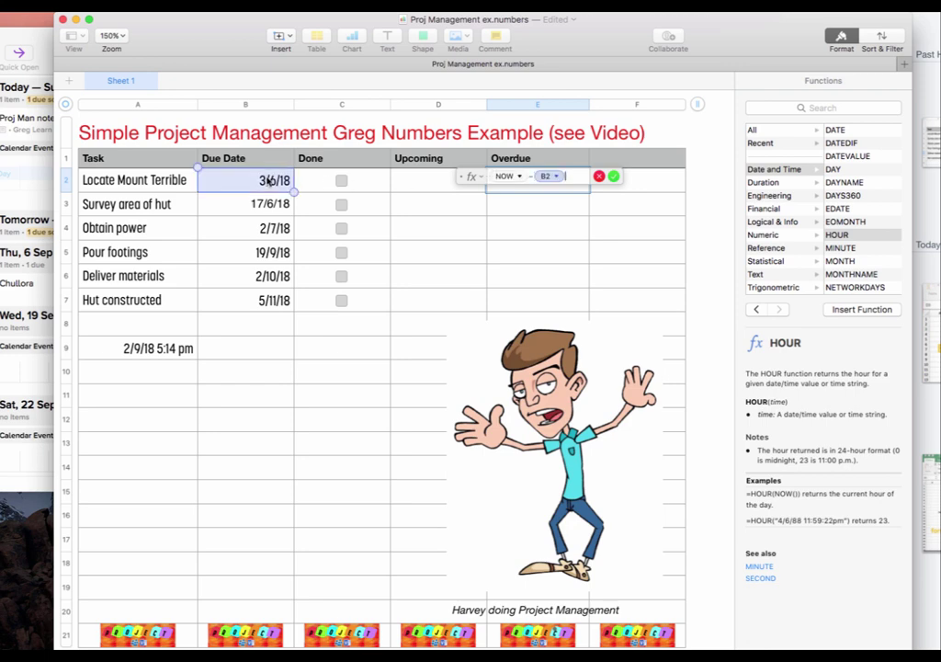
click(613, 177)
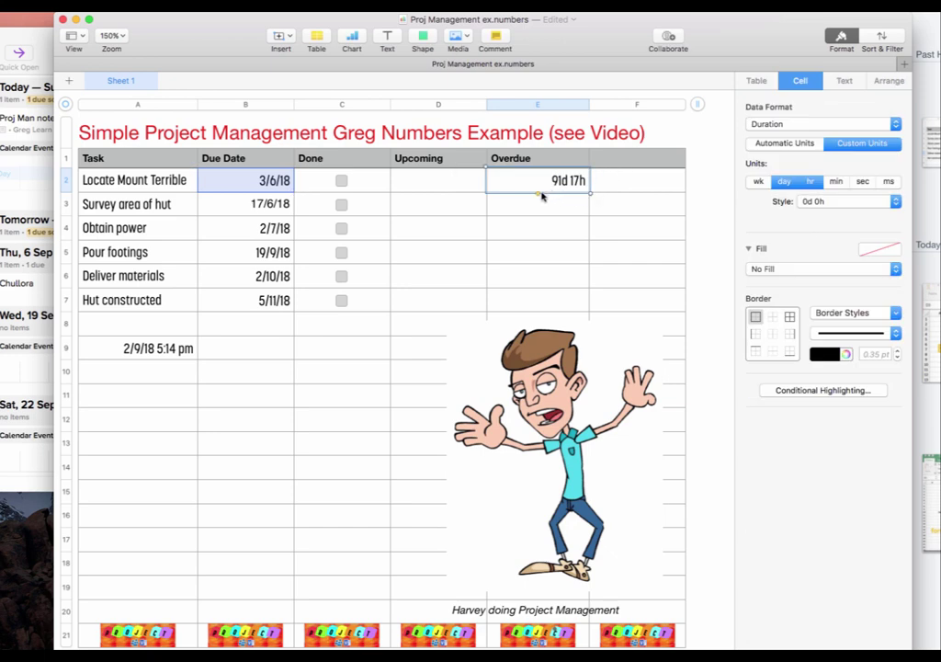
drag(539, 194, 538, 307)
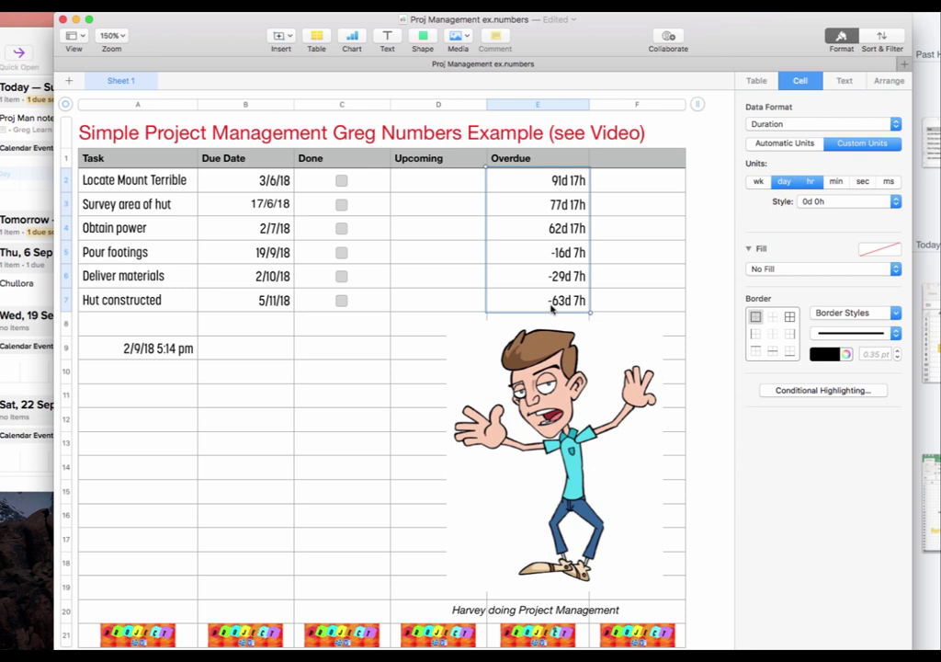
Test the first two Done checkboxes, leaving both unticked.
click(342, 181)
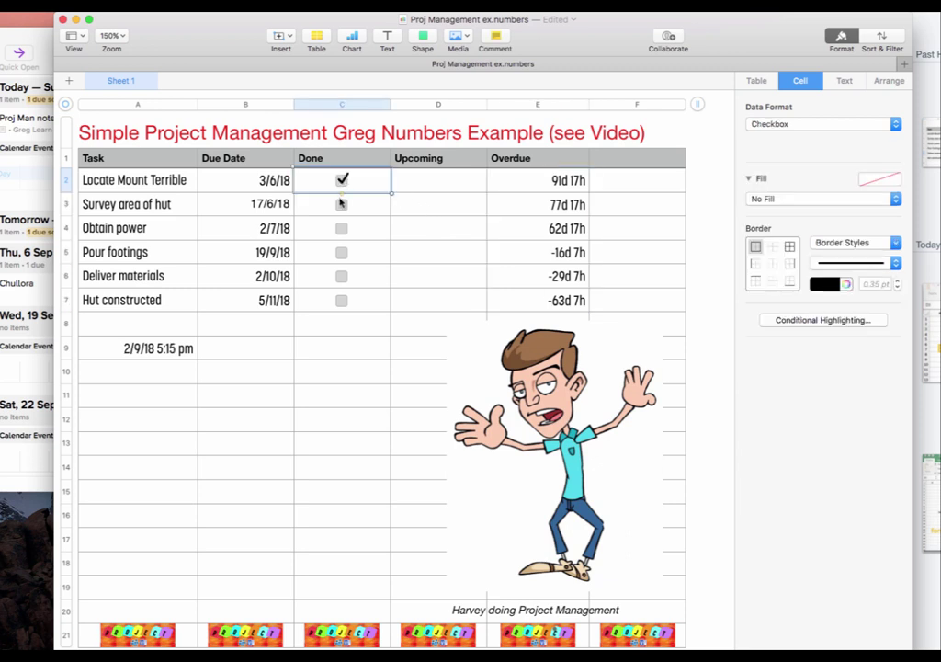
click(341, 203)
click(341, 180)
click(341, 203)
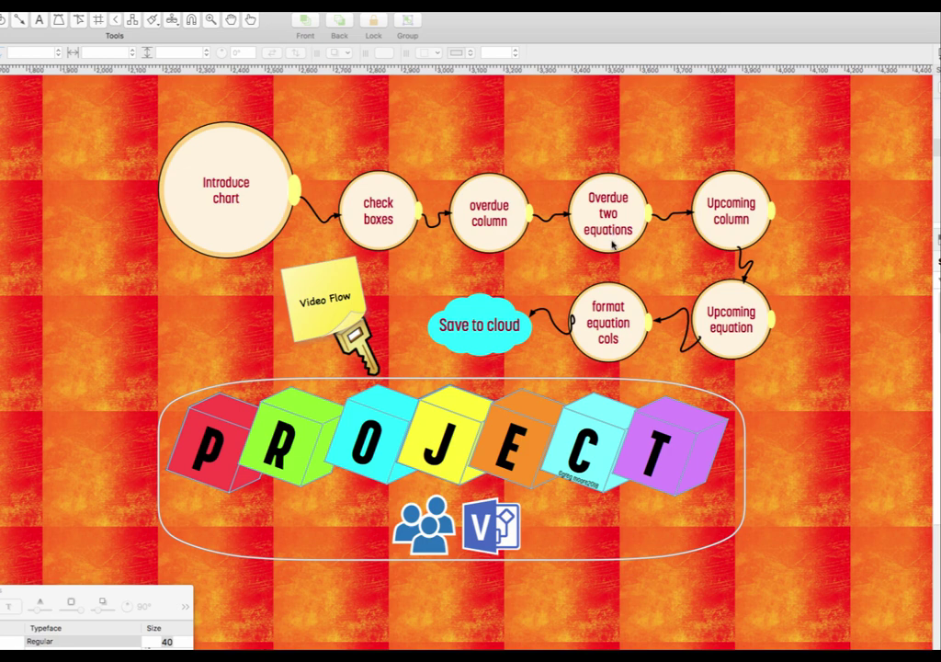
Replace 'two' with 'Three' in the Overdue flow step.
double_click(609, 215)
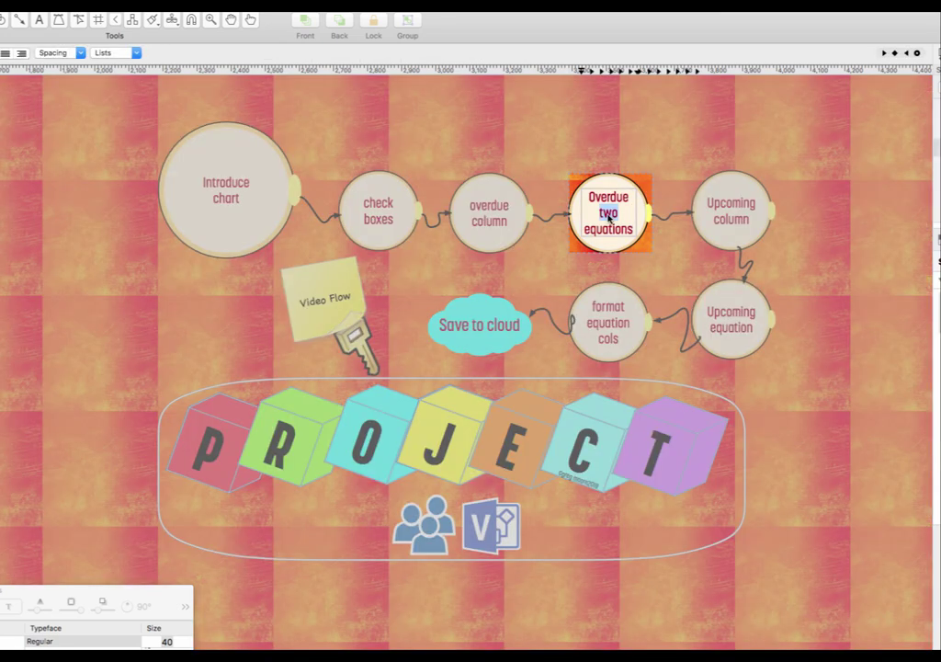
text(Three)
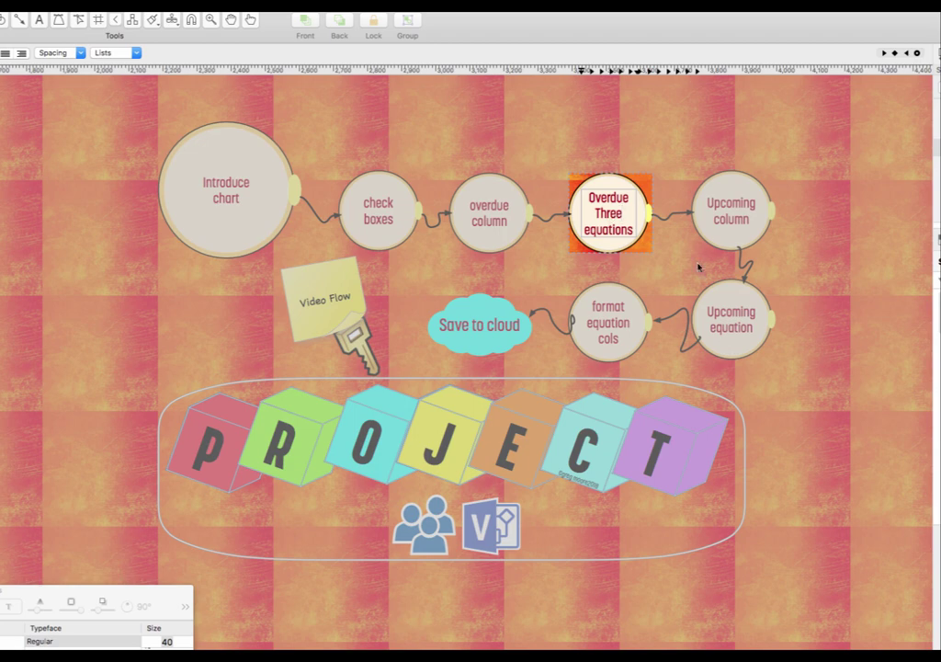
click(796, 402)
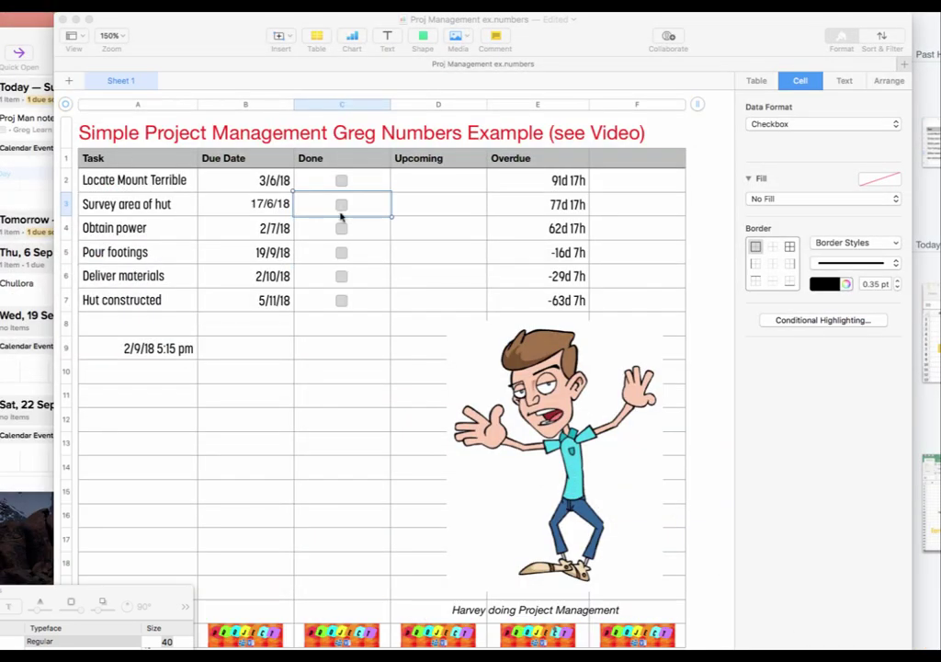
Delete the copied Overdue results in E3:E7.
click(551, 185)
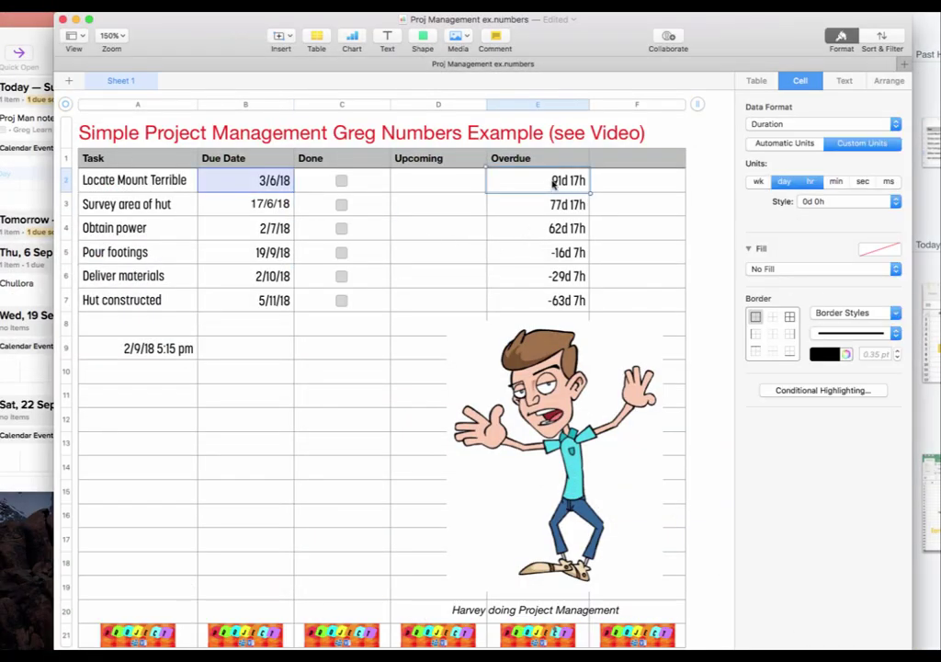
drag(557, 204, 552, 299)
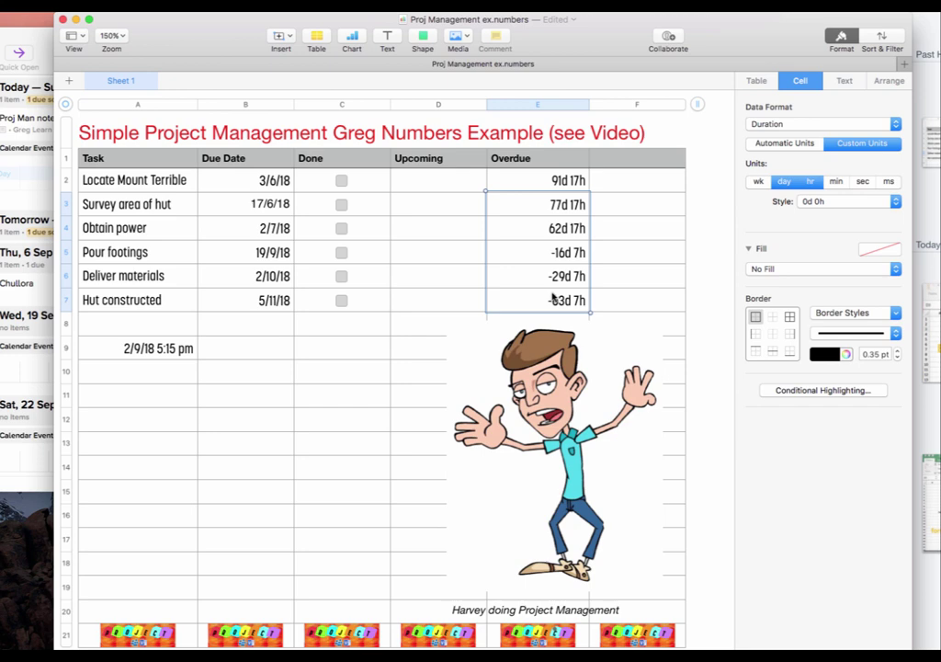
key(Delete)
Replace E2's NOW-B2 formula with an empty IF function template.
double_click(555, 180)
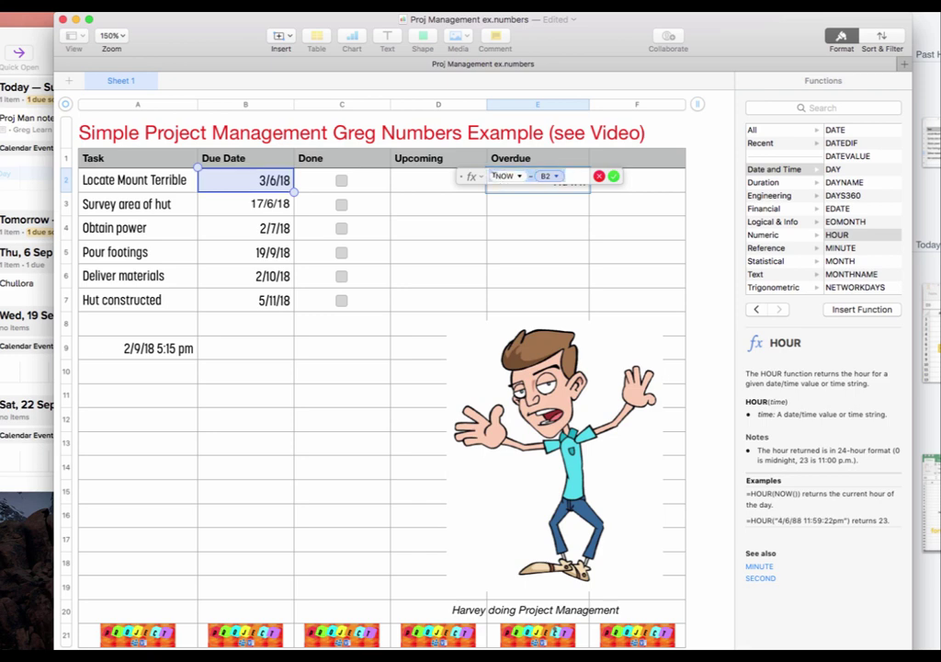
key(BackSpace)
key(BackSpace)
key(BackSpace)
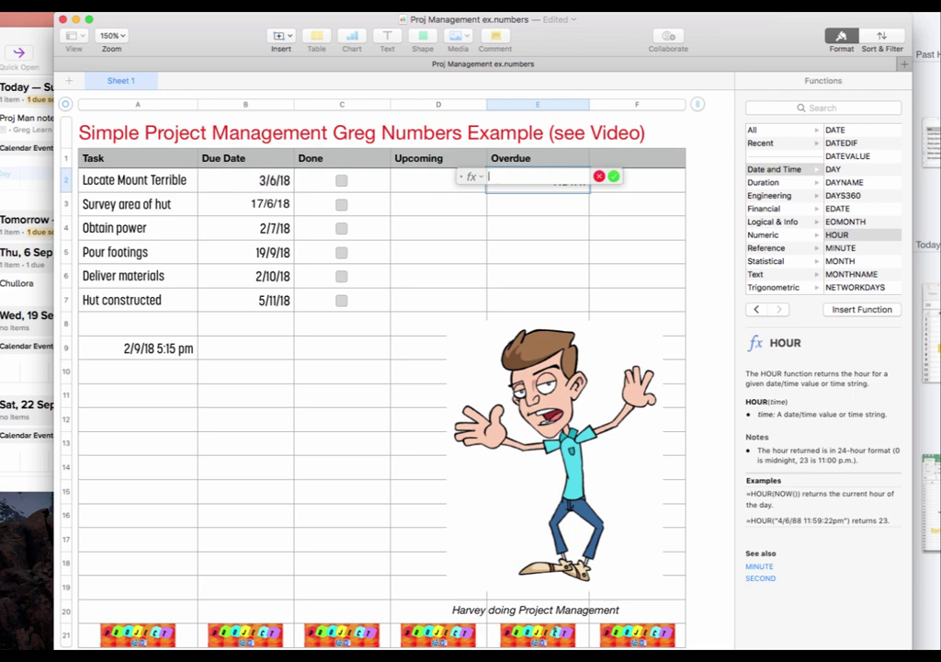
text(if)
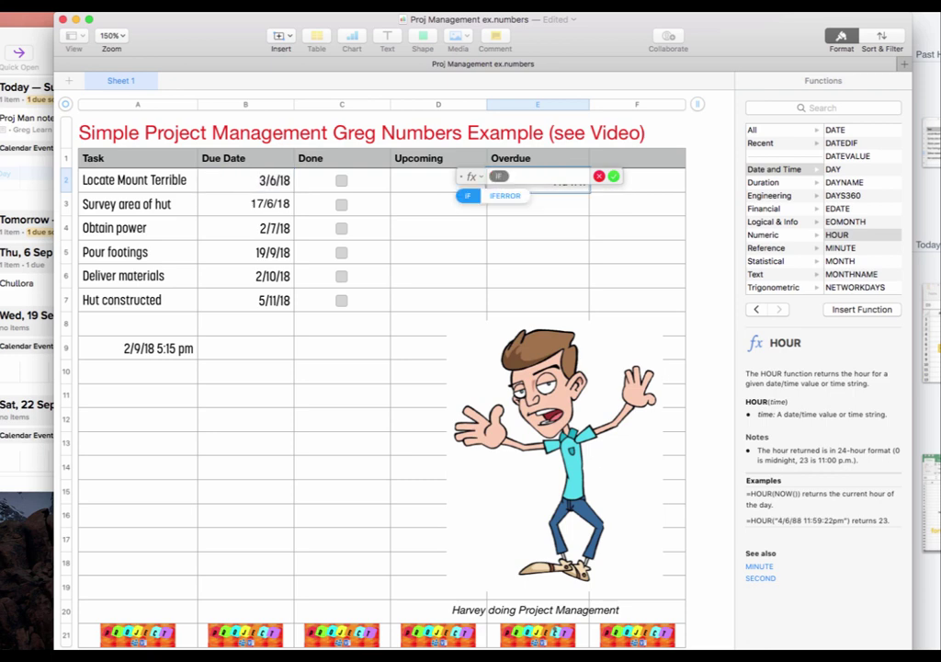
key(Return)
click(504, 177)
click(496, 180)
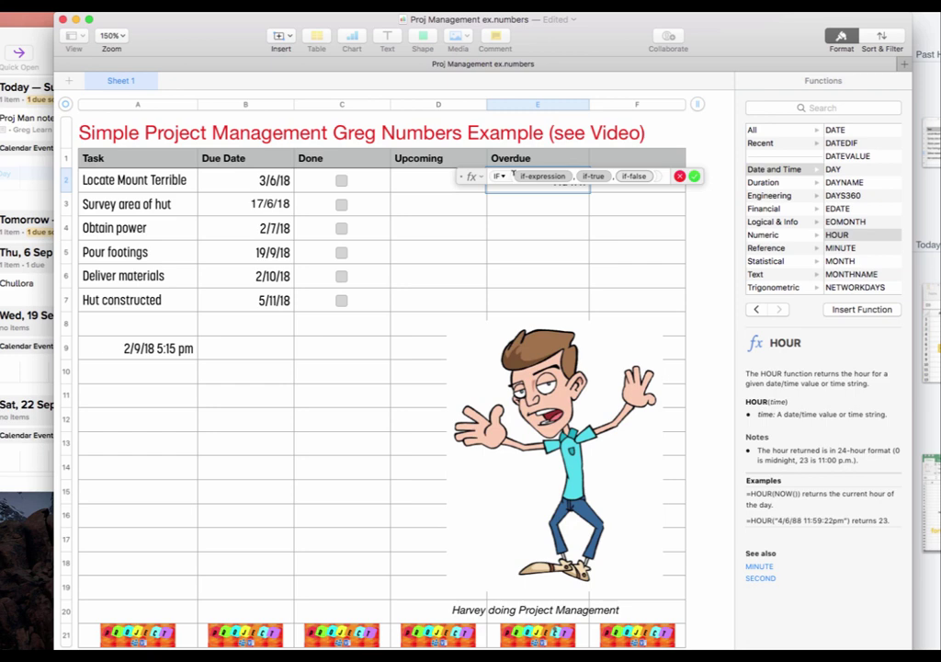
Write E2's formula as IF(C2, "", NOW−B2) and confirm it.
click(339, 187)
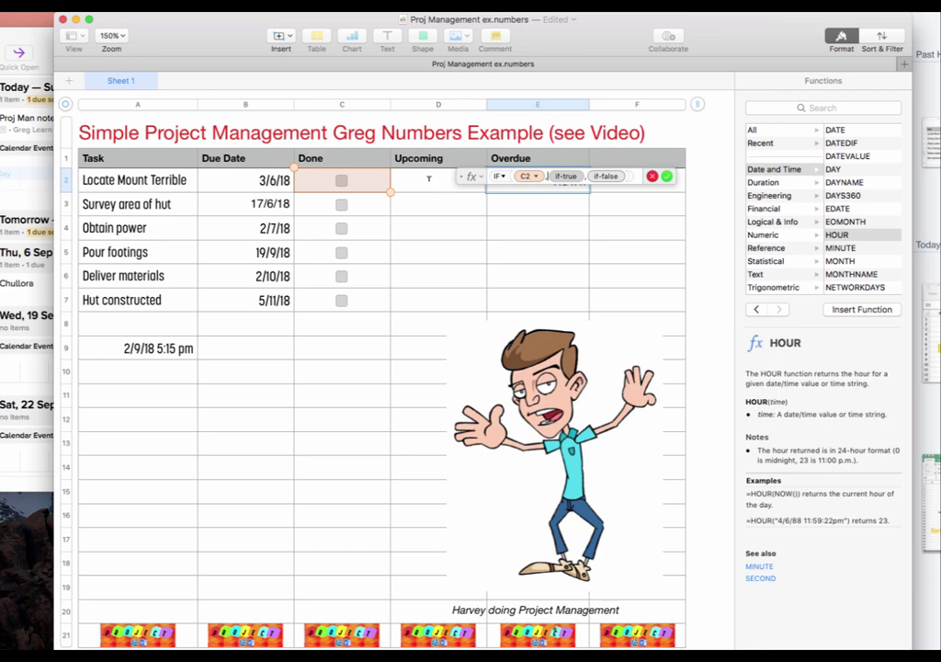
text(=T)
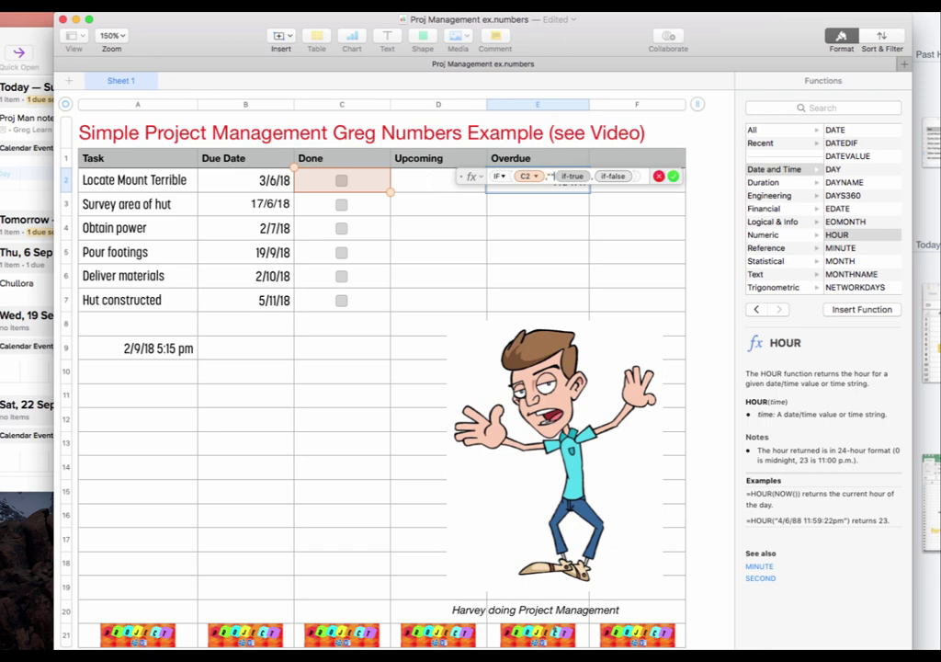
key(BackSpace)
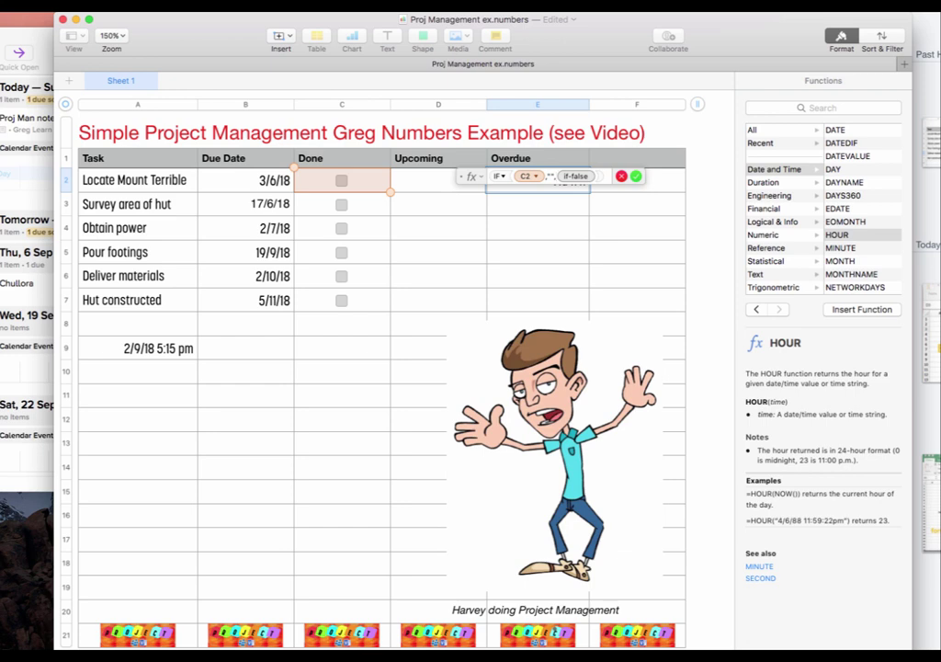
text(now)
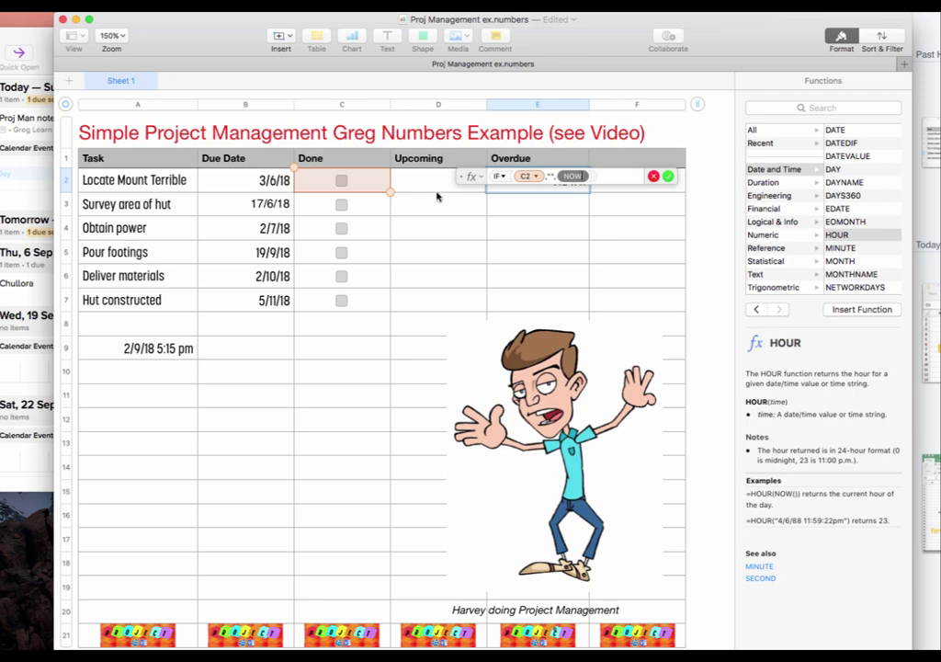
text(-)
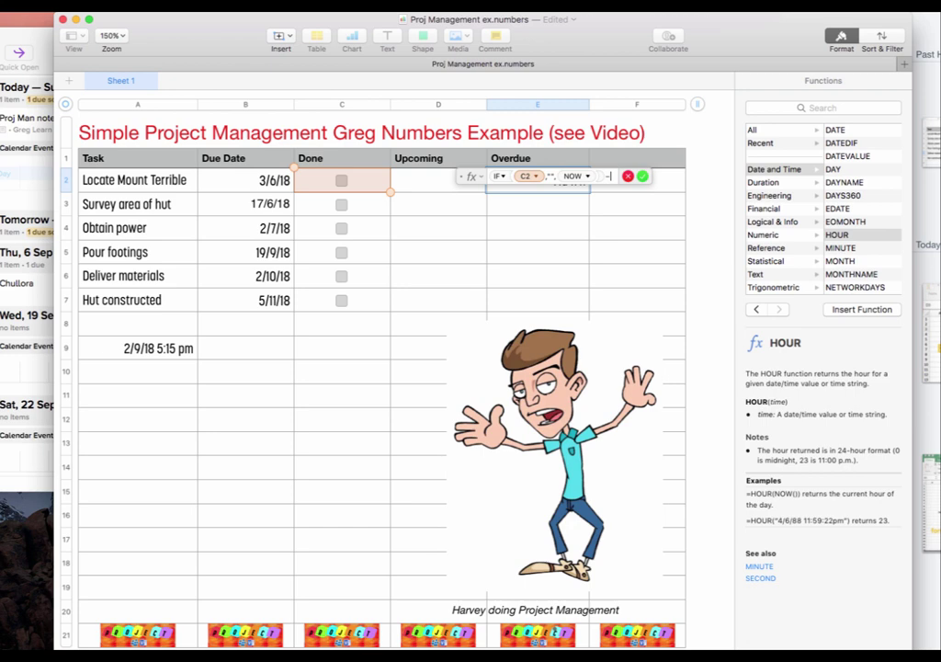
click(263, 186)
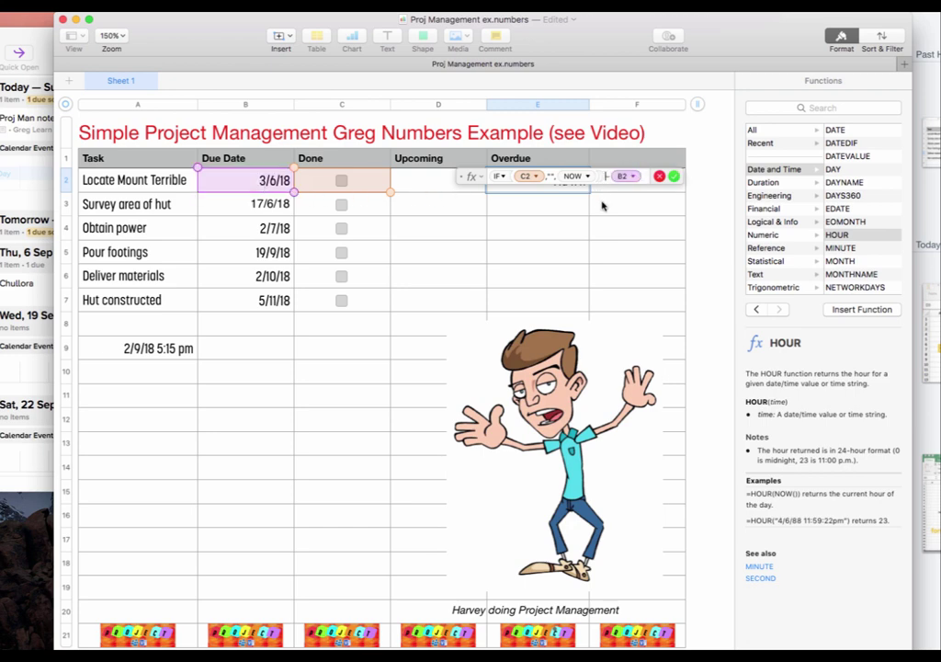
key(BackSpace)
click(674, 175)
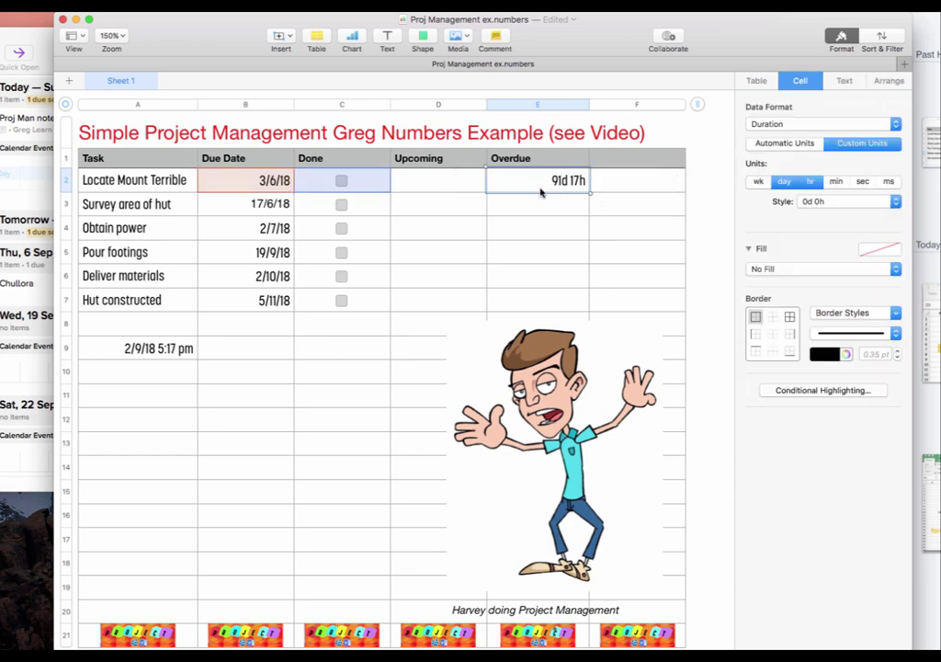
Fill the formula to row 4, test that ticking Done blanks durations, then undo.
drag(540, 192, 534, 234)
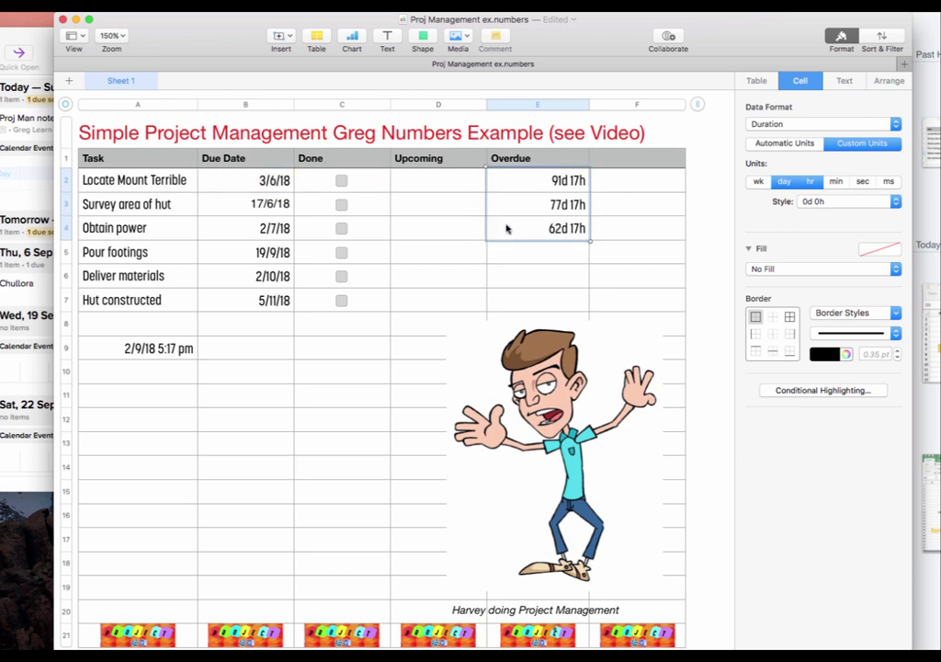
click(342, 182)
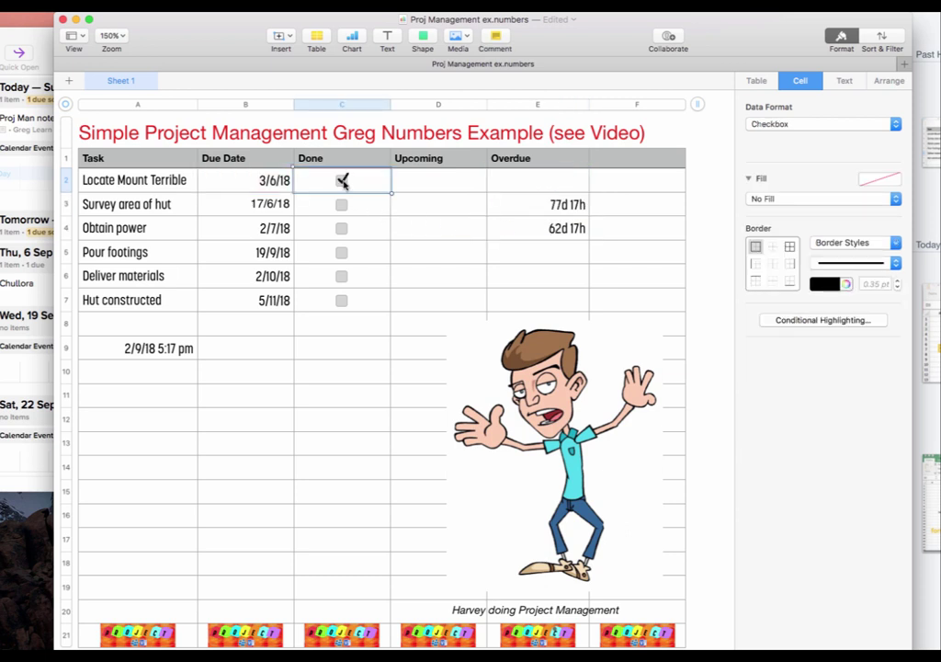
click(341, 210)
click(341, 208)
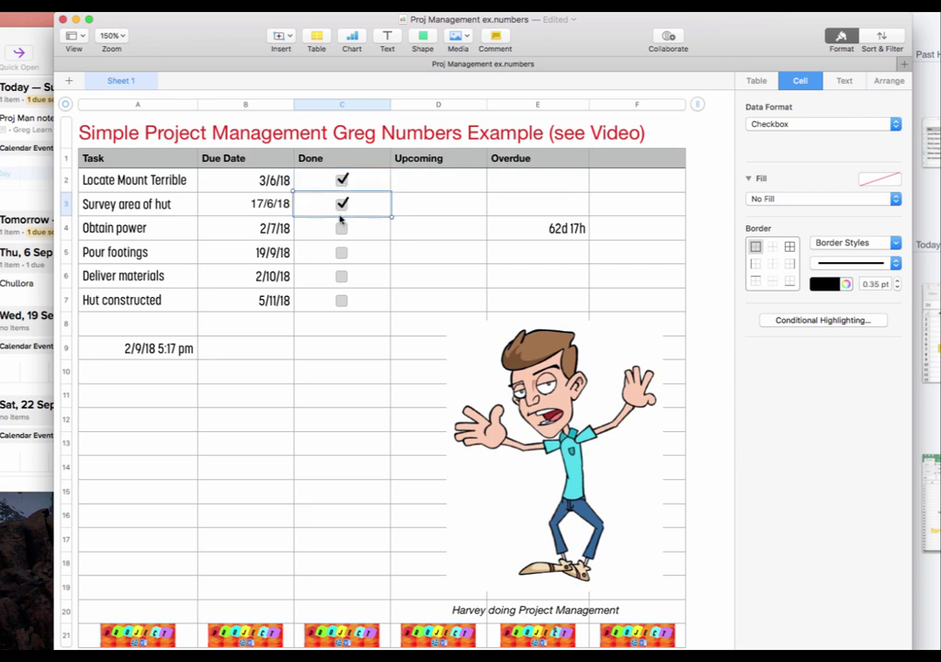
click(342, 230)
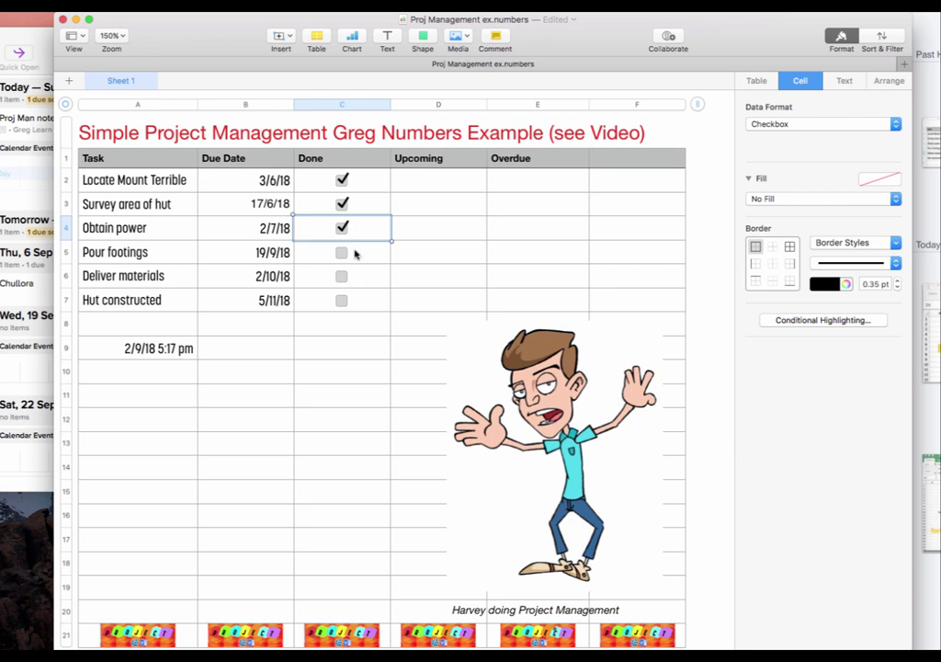
click(523, 227)
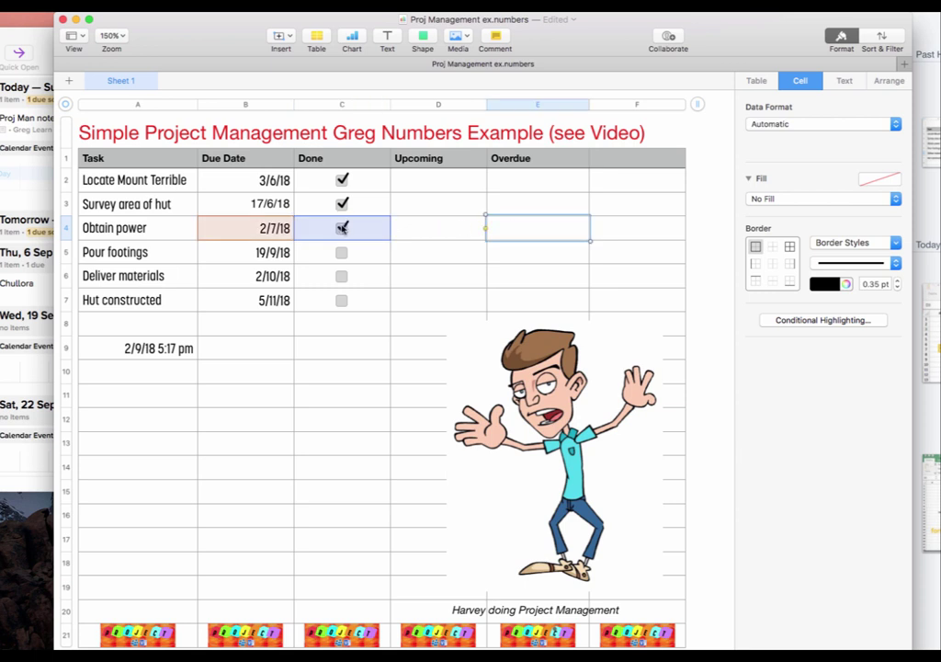
key(super+z)
key(super+z)
key(super+z)
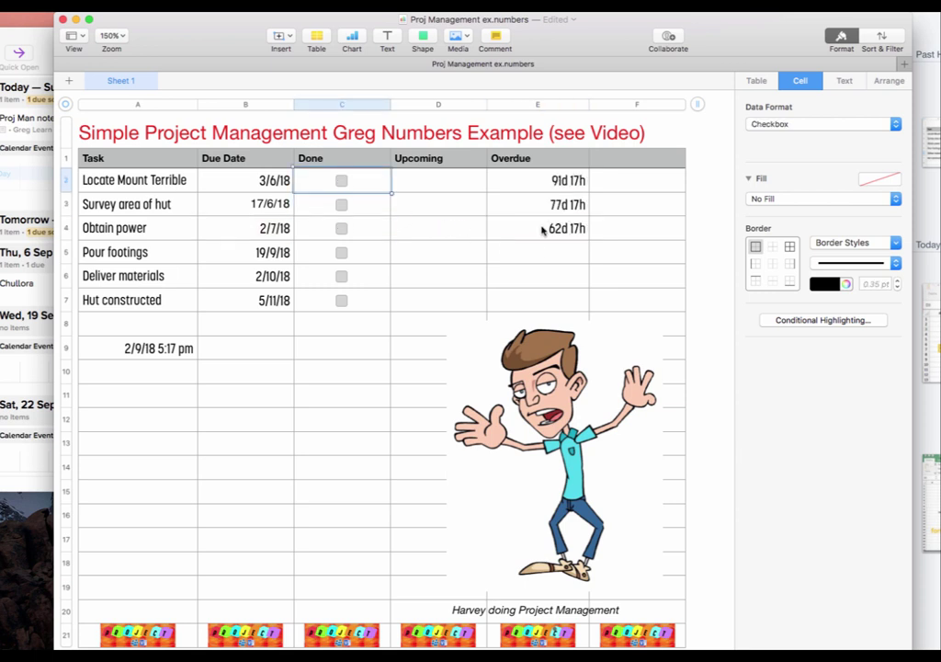
Fill the Overdue formula down to E7 and select E3:E7.
click(537, 230)
drag(540, 241, 541, 303)
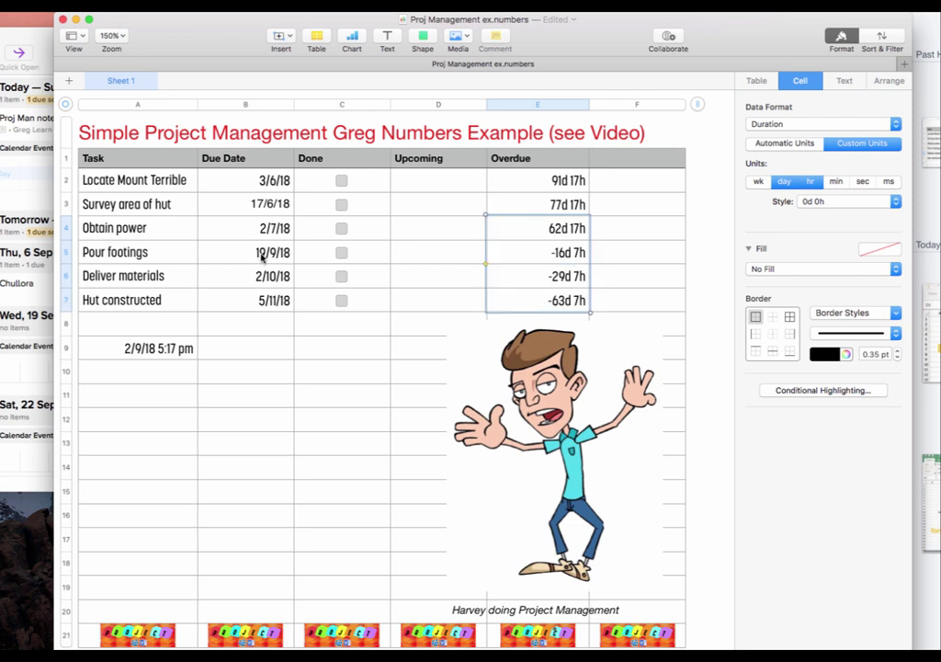
click(557, 257)
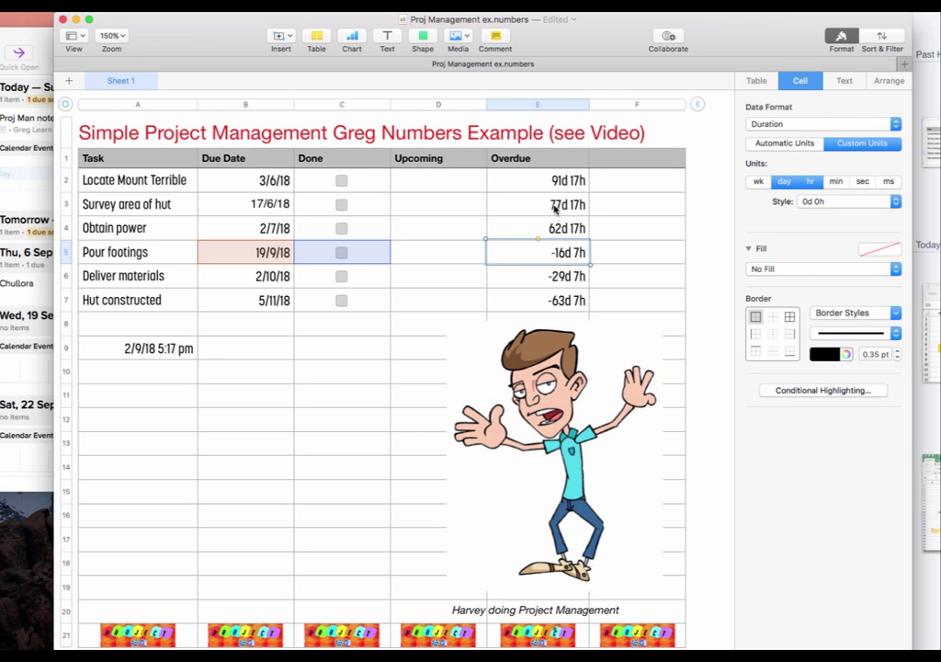
drag(551, 204, 549, 299)
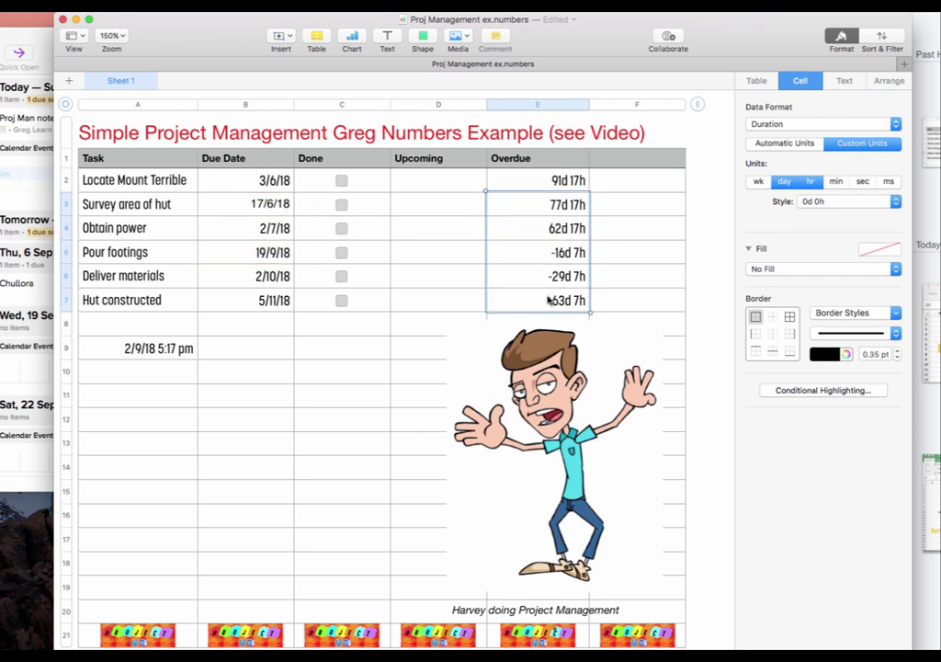
Delete the E3:E7 results and insert an OR function at the start of E2's condition.
key(Delete)
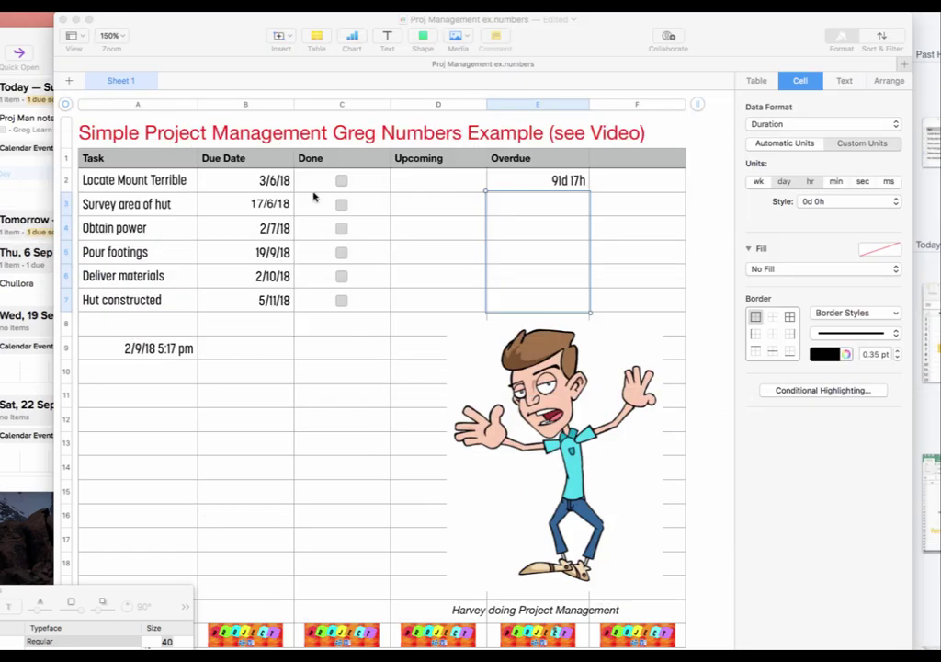
click(561, 182)
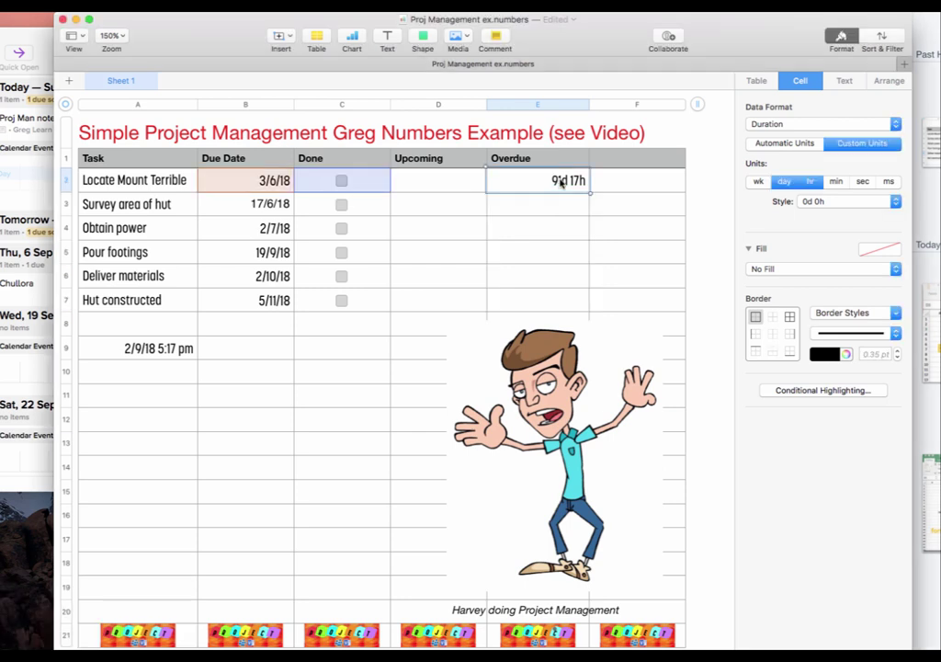
double_click(561, 182)
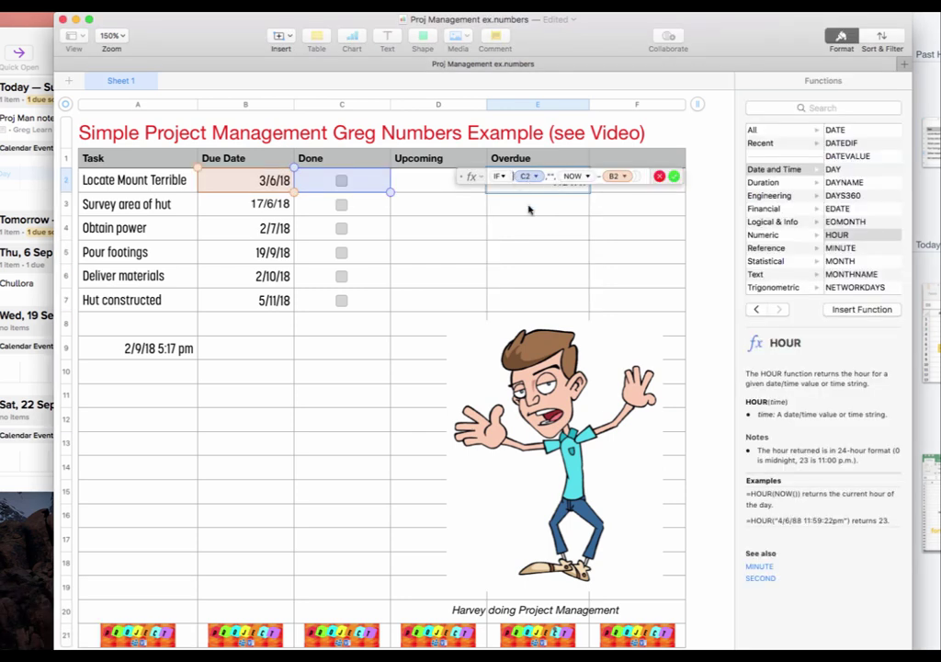
text(or)
key(Return)
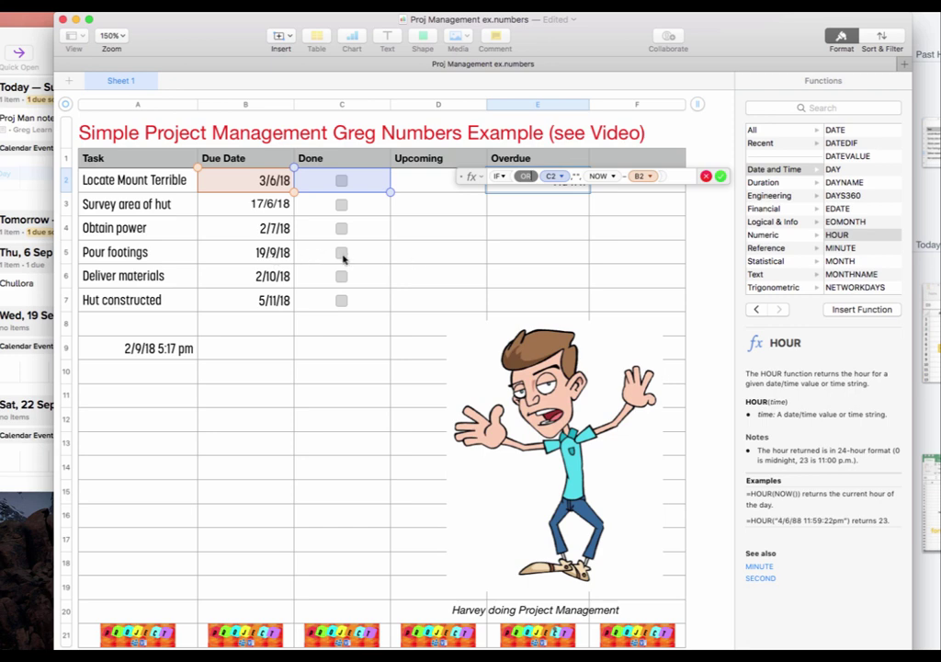
Expand OR, add C2 as its first condition, and remove a mistaken B5 reference.
click(535, 176)
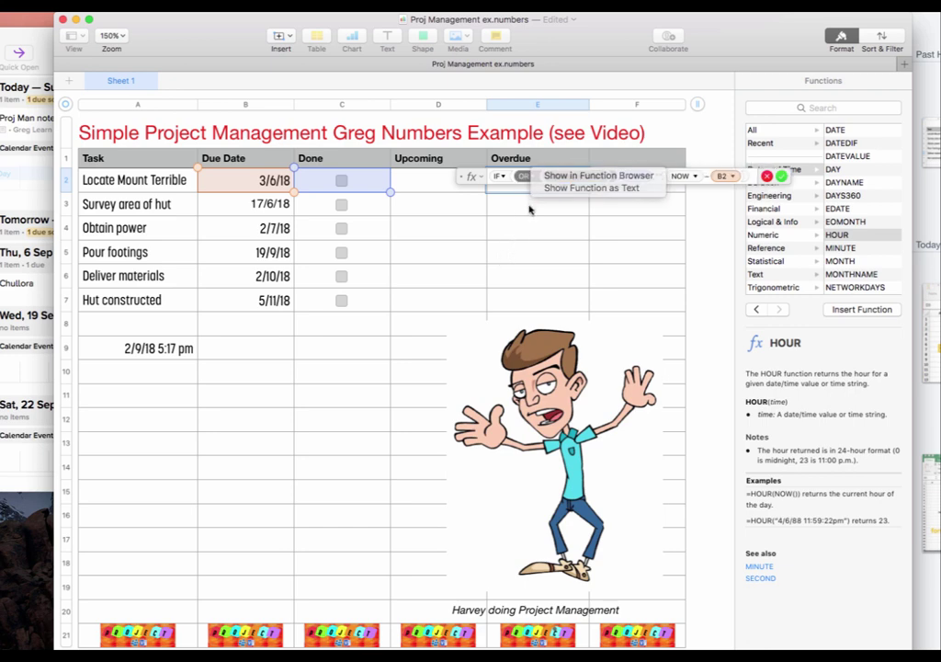
click(549, 188)
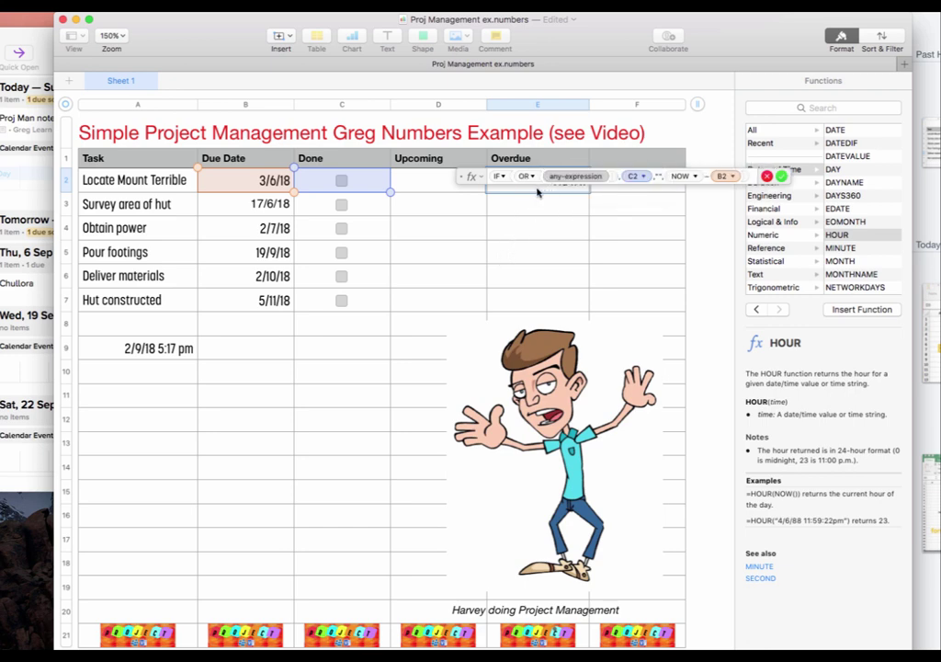
click(336, 183)
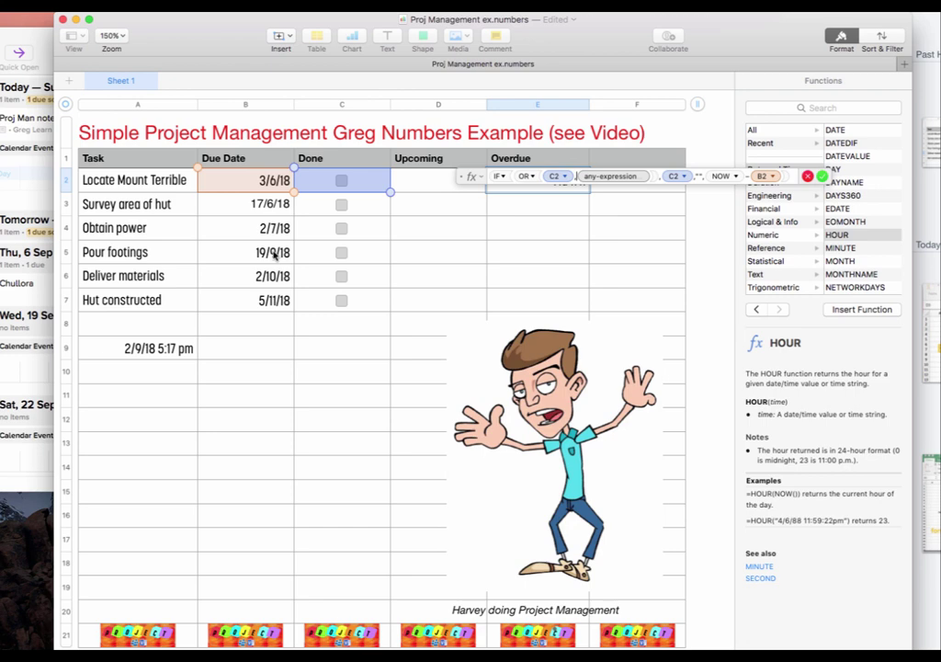
click(273, 256)
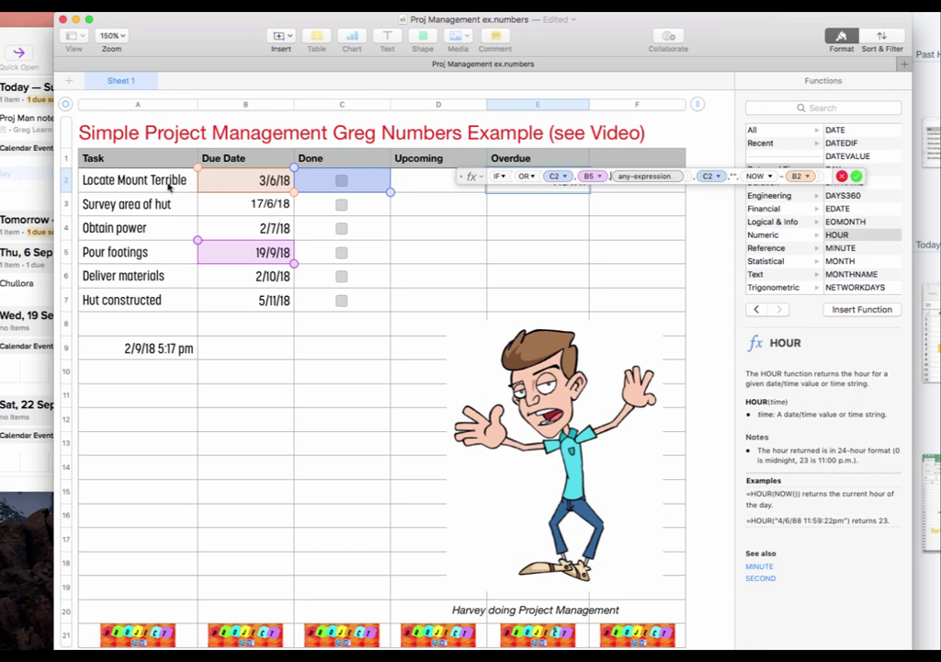
click(594, 178)
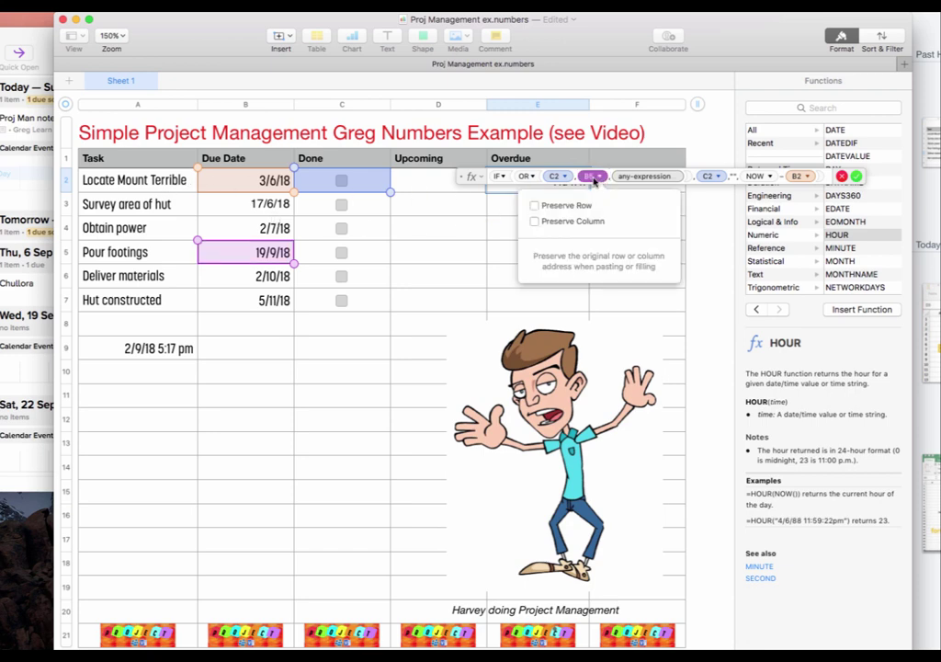
click(594, 178)
key(BackSpace)
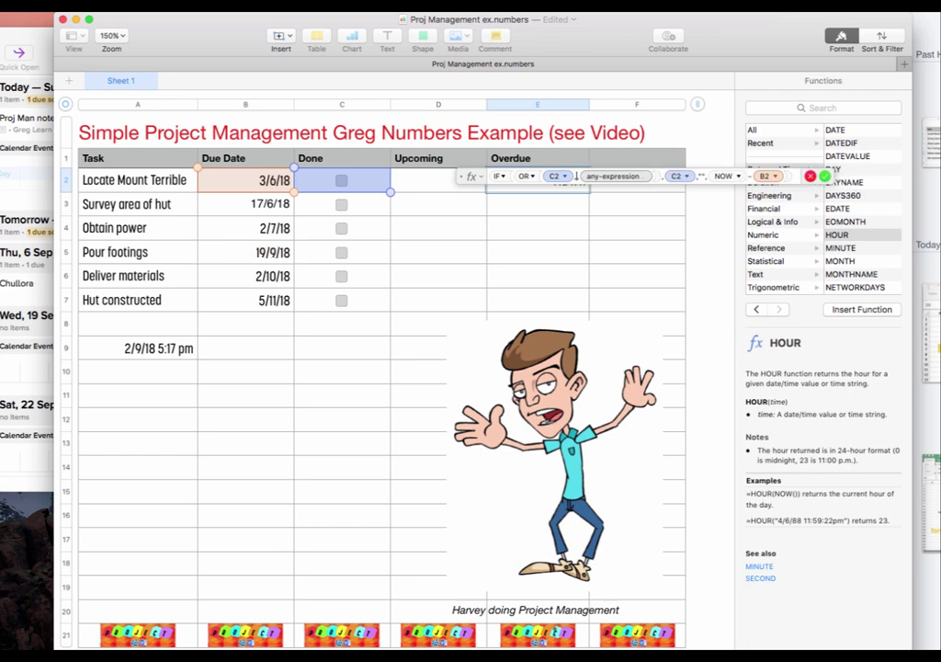
Add B2>NOW as the OR function's second condition.
click(267, 187)
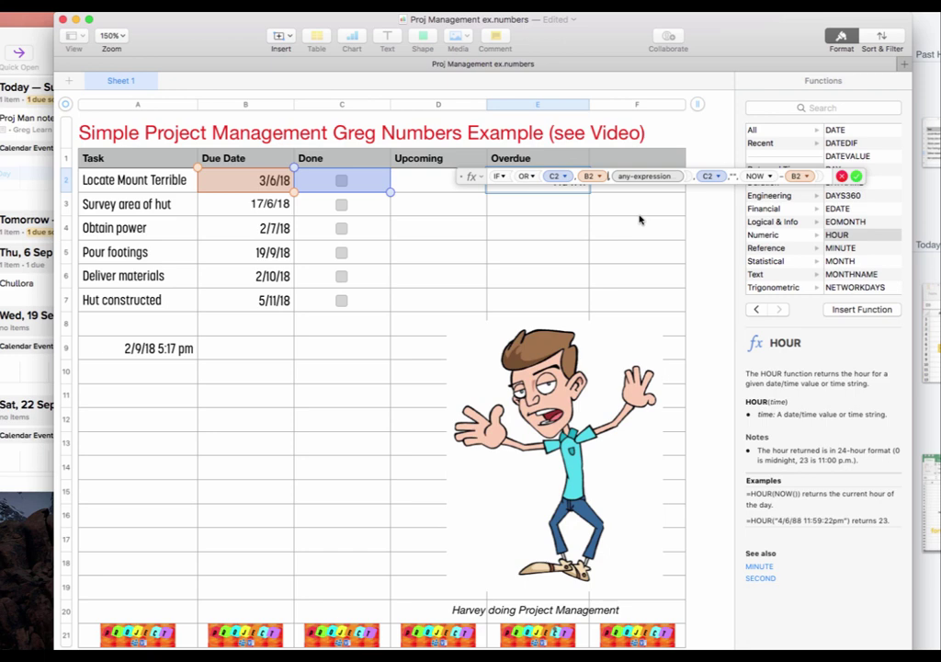
text(>NO)
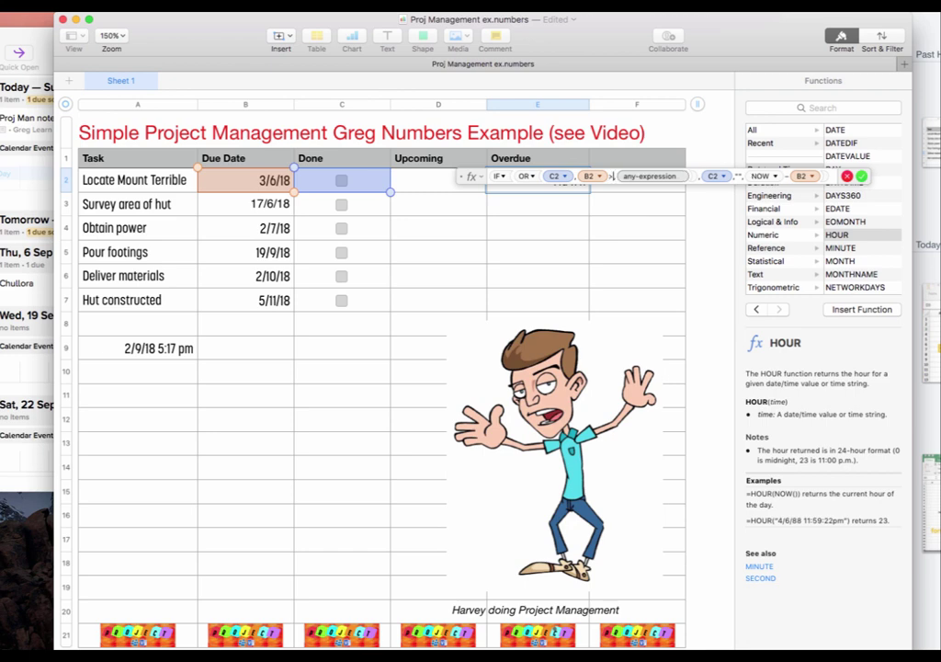
text(W)
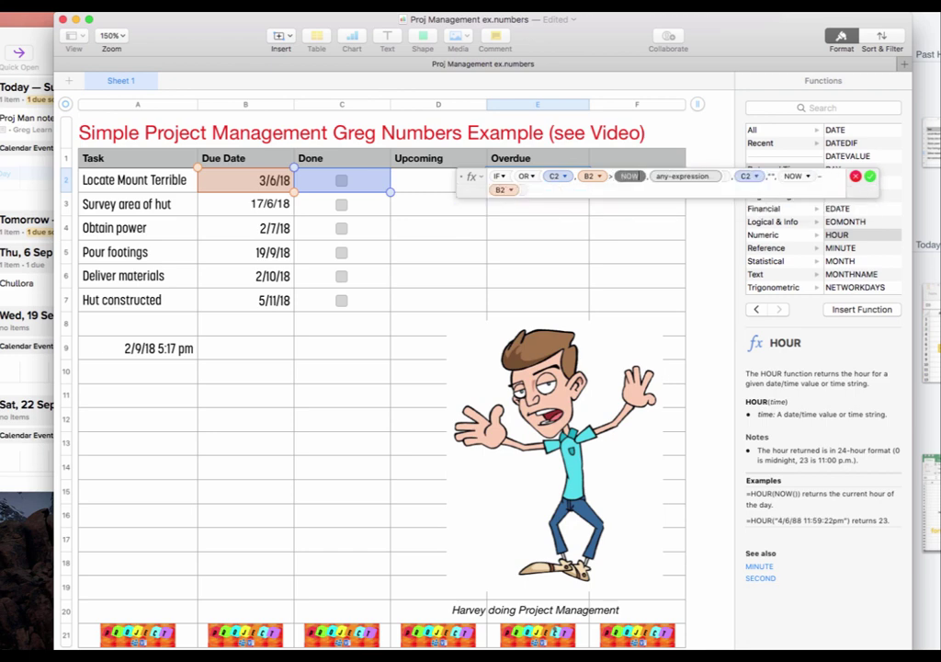
click(648, 175)
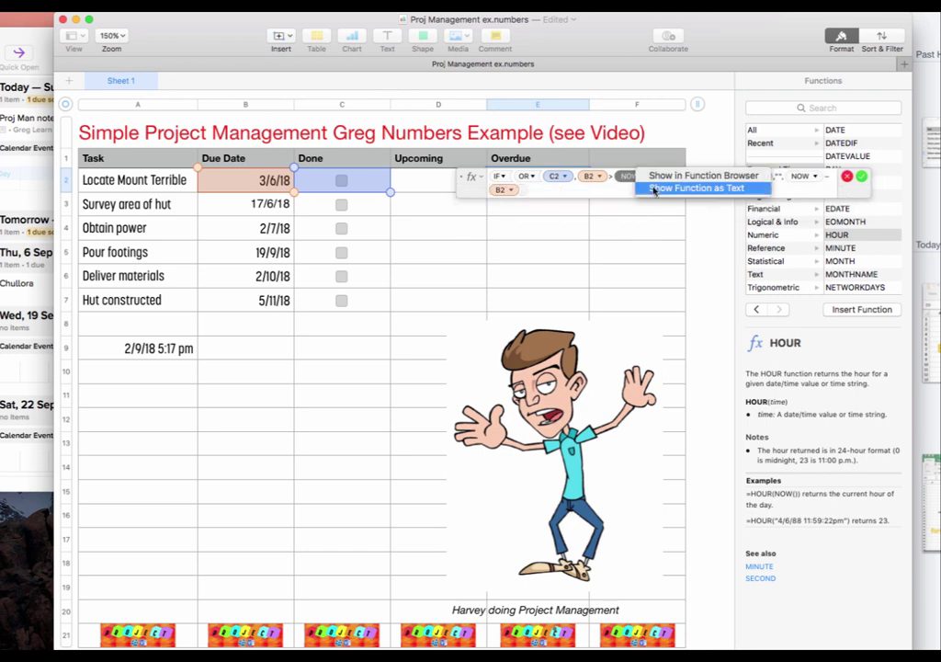
key(Escape)
click(656, 177)
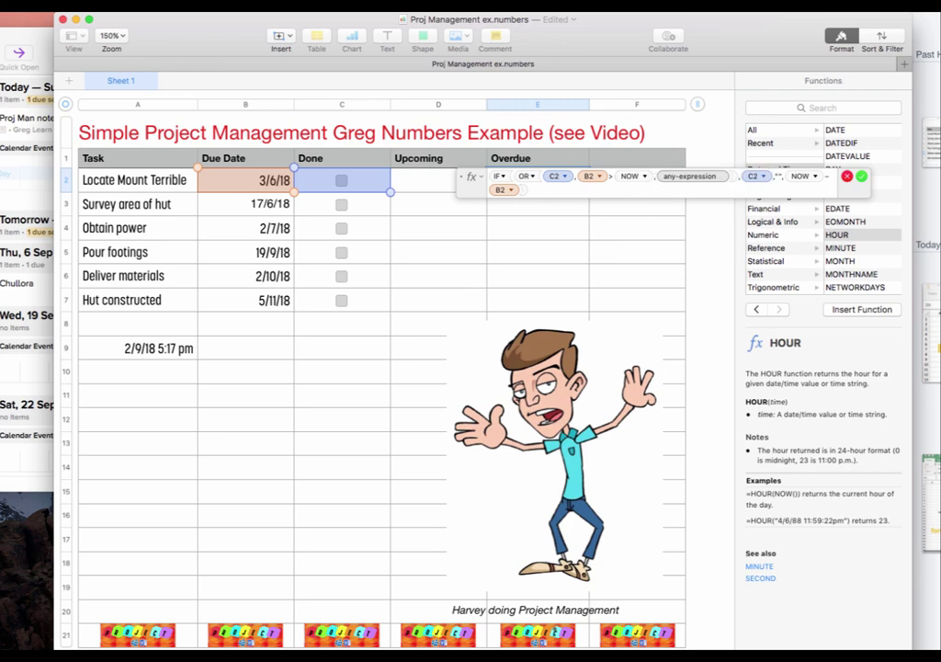
Remove the leftover placeholder and extra trailing arguments from E2's formula, then commit it.
text("",)
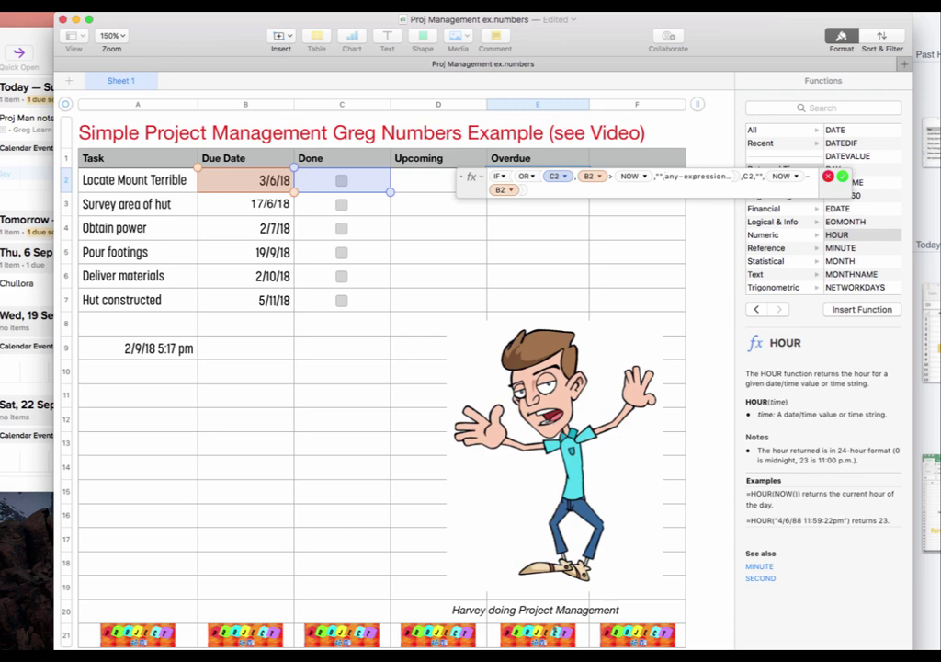
text(now-)
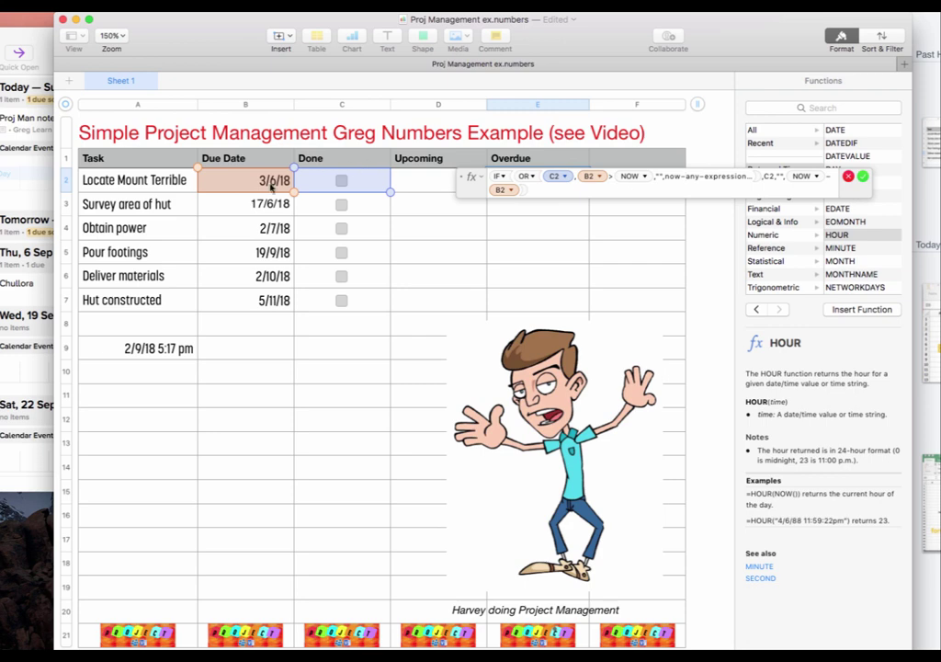
text(b2)
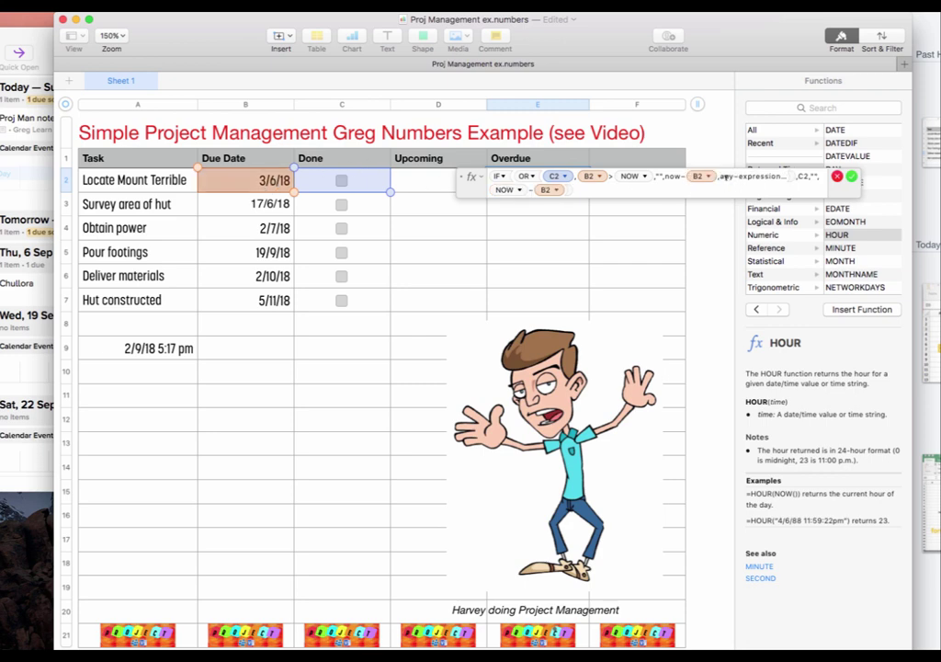
click(720, 176)
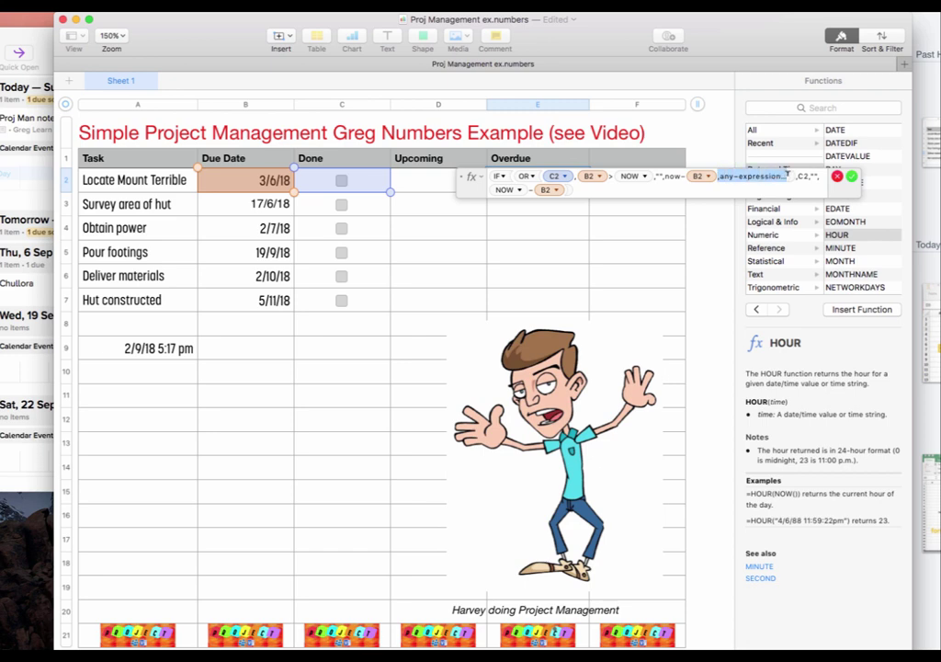
key(BackSpace)
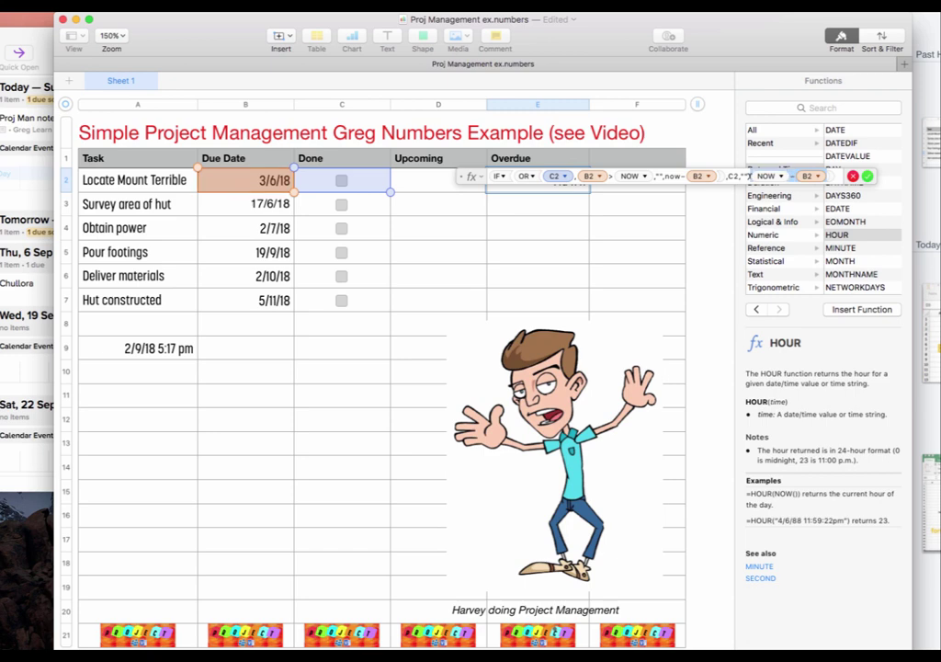
drag(751, 176, 726, 175)
key(BackSpace)
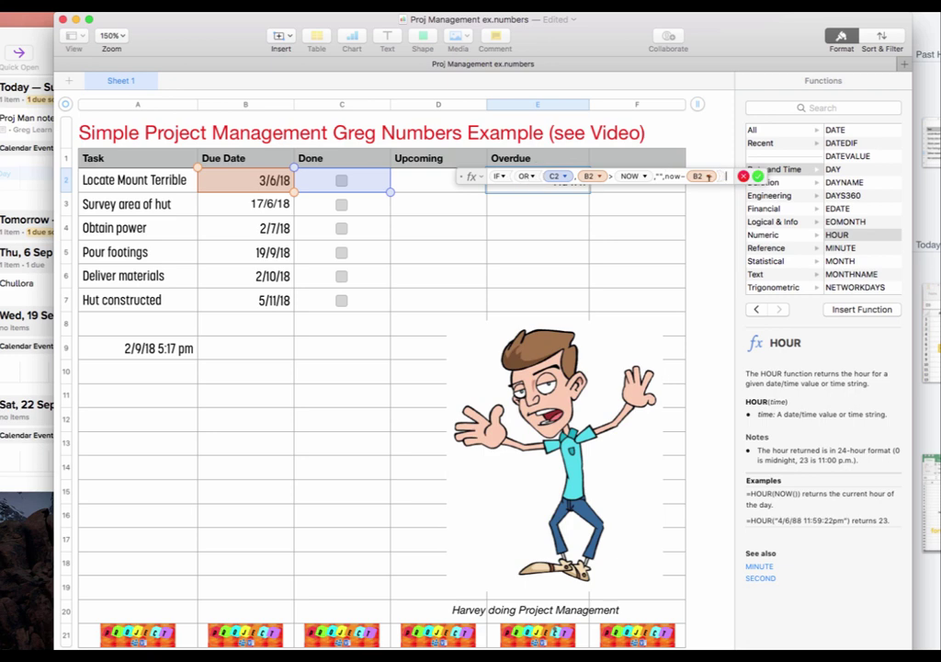
click(757, 176)
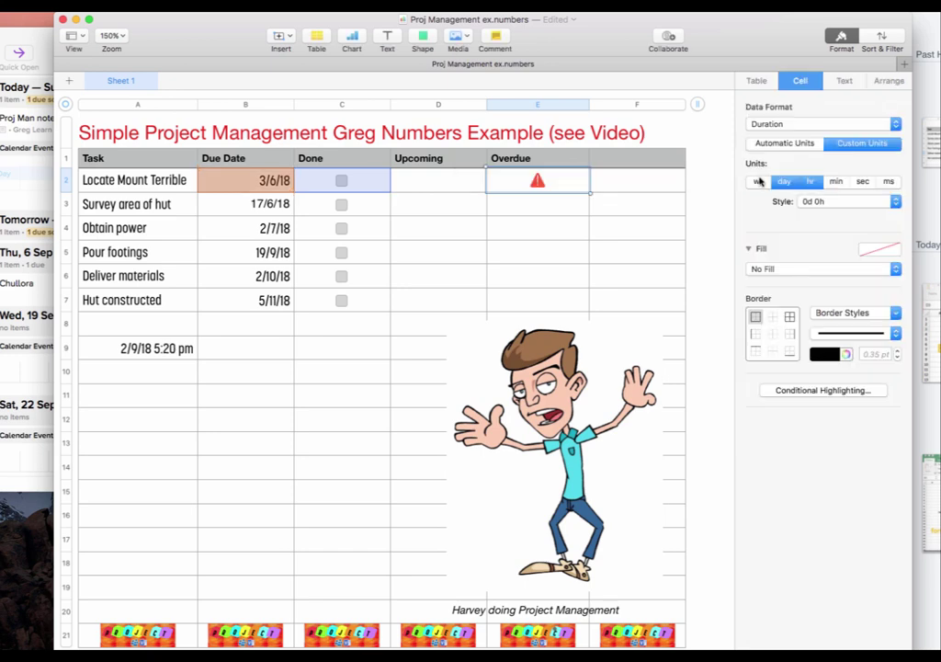
Fix E2's formula by removing the stray space, closing NOW(), and using the NOW function.
double_click(540, 182)
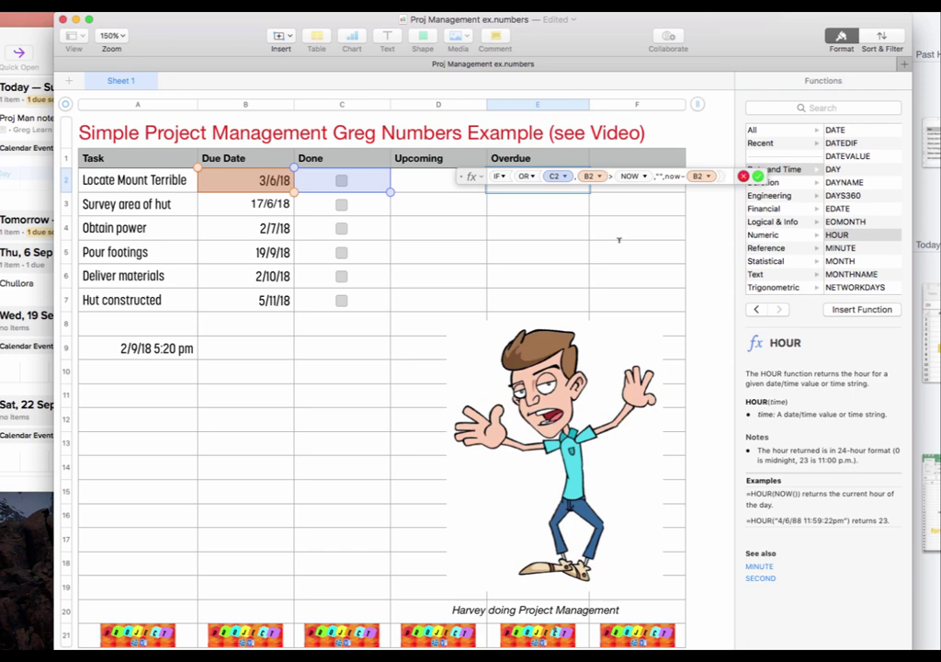
text(=)
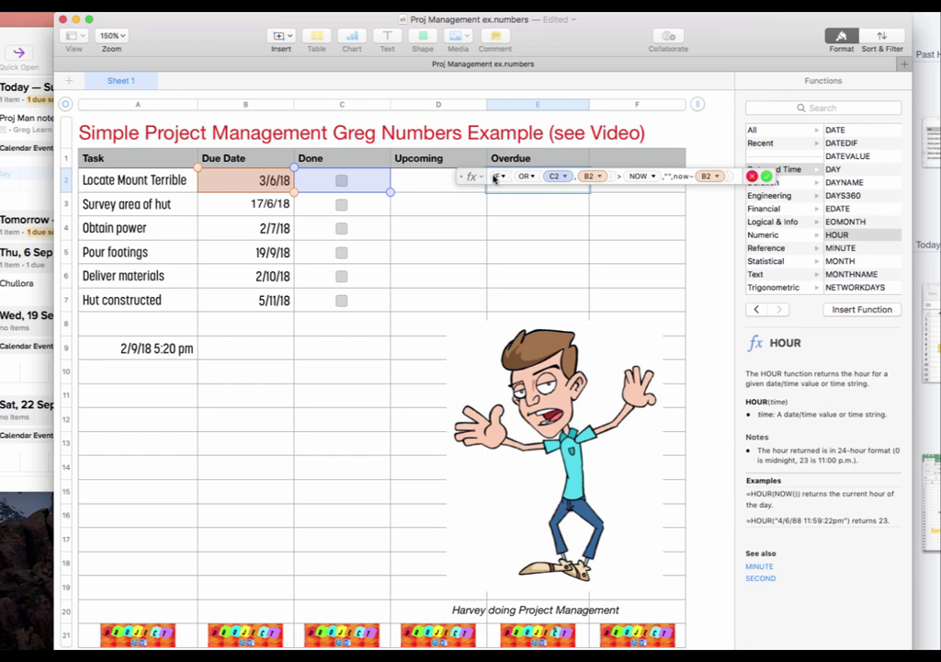
click(612, 174)
key(BackSpace)
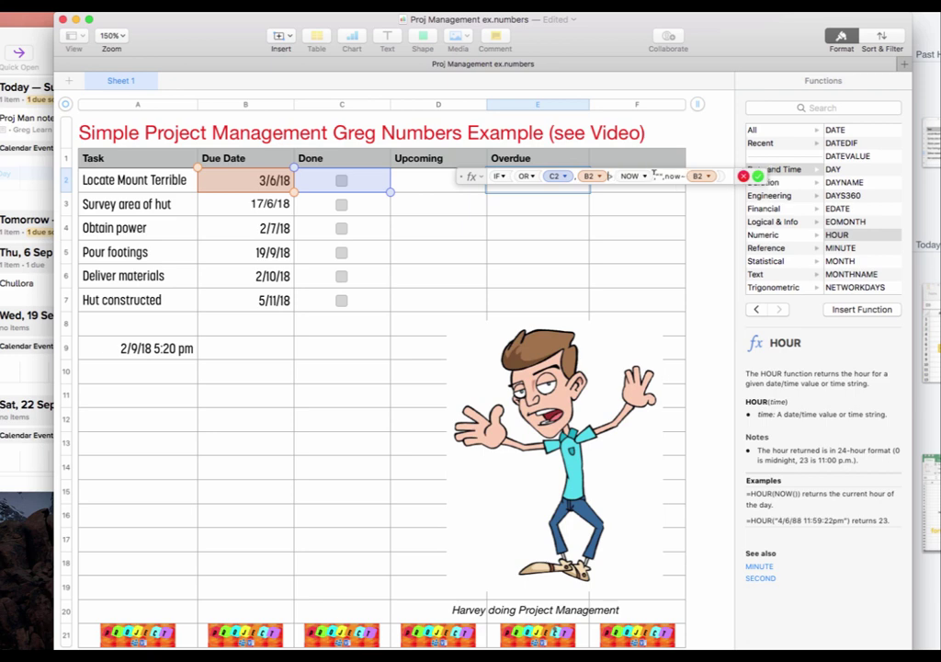
click(653, 176)
text())
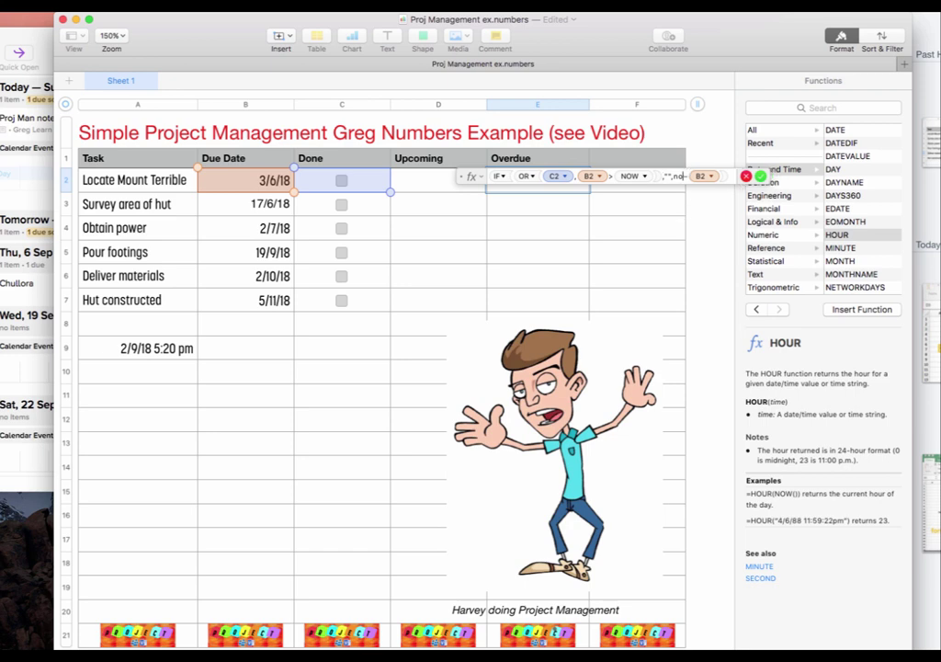
key(BackSpace)
key(BackSpace)
key(BackSpace)
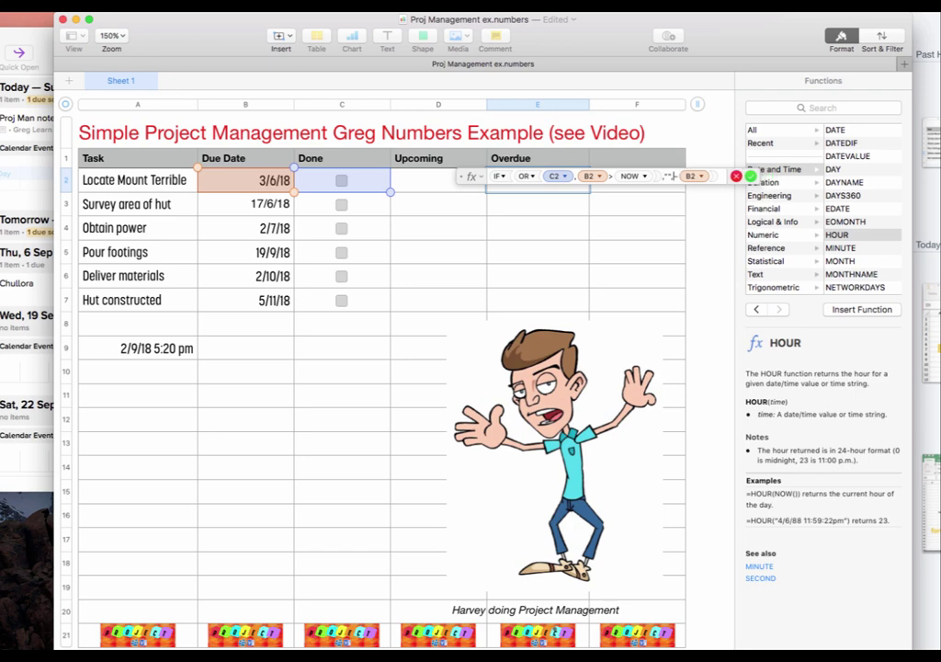
text(now)
key(Return)
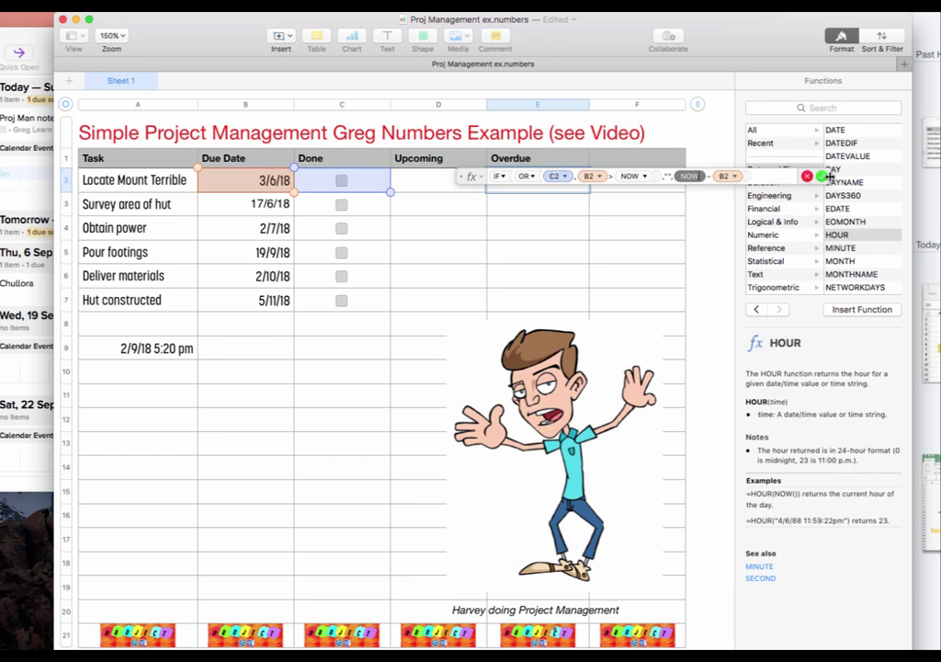
key(Return)
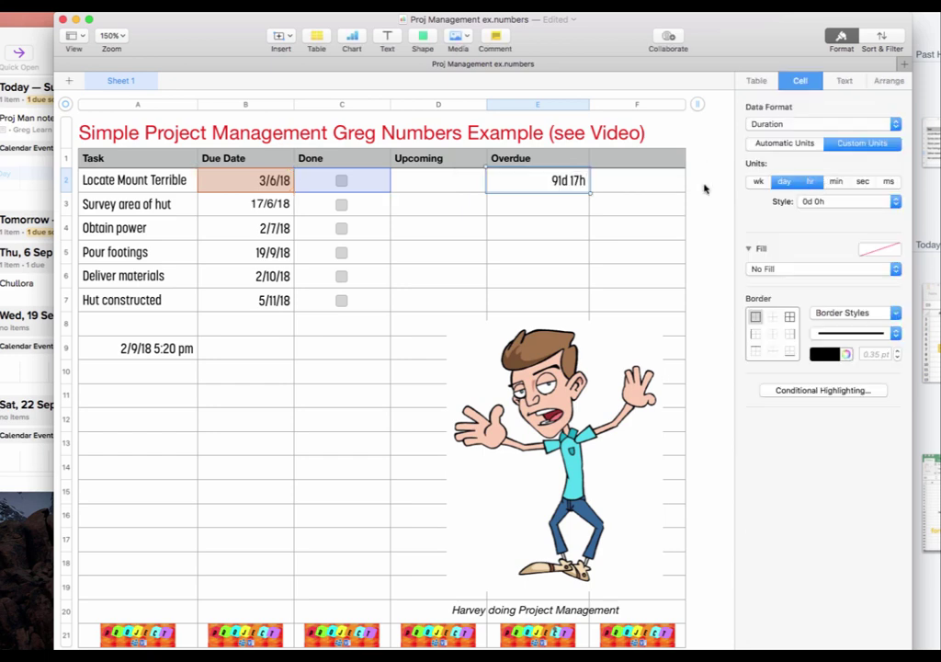
Reopen E2's formula, briefly add then remove E3 and F2 references, and reselect E2.
double_click(552, 182)
click(537, 202)
text(+E3))
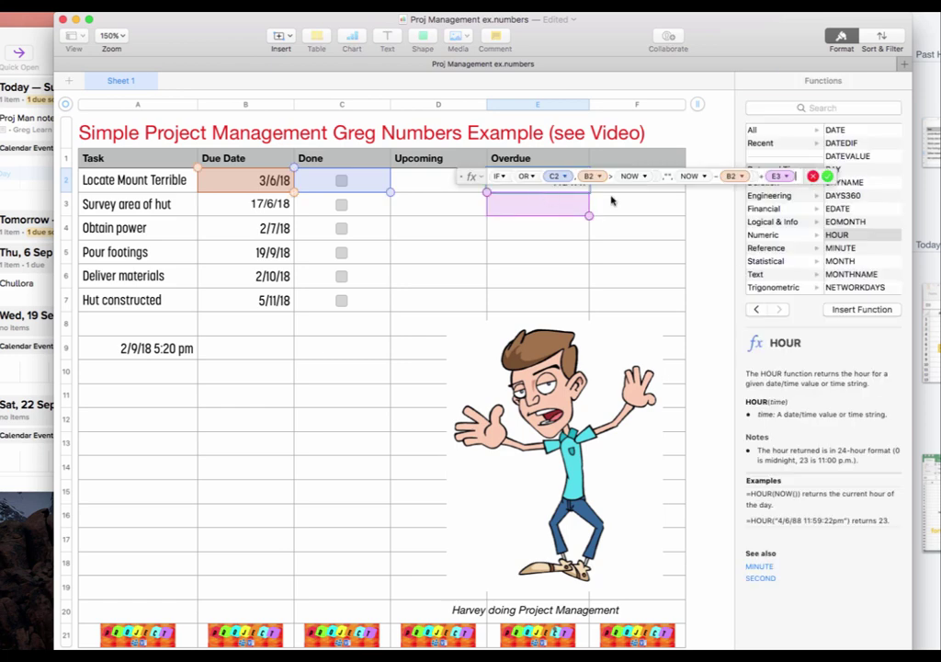
click(620, 188)
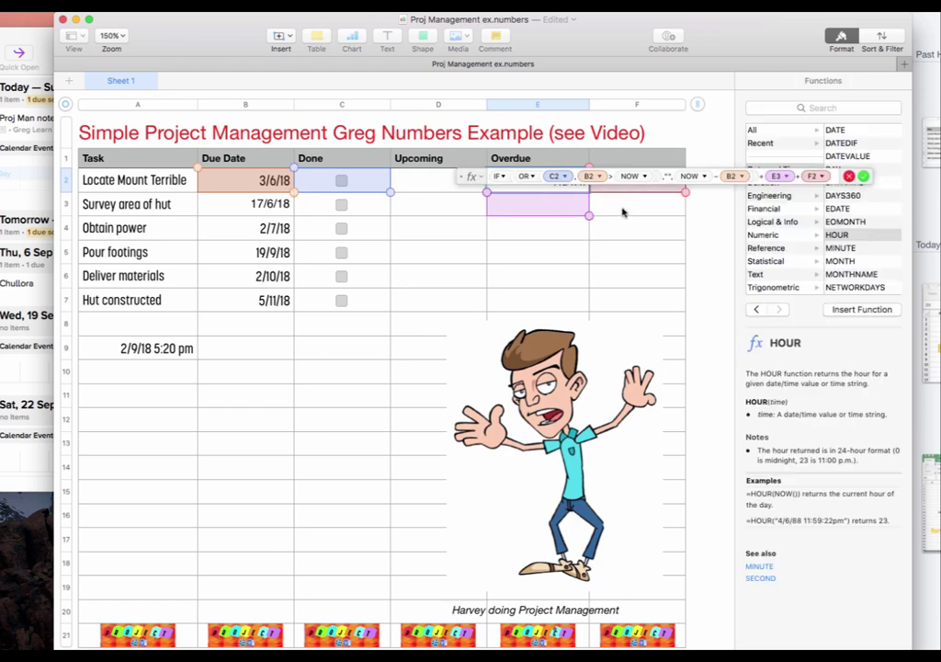
key(BackSpace)
key(BackSpace)
key(BackSpace)
key(BackSpace)
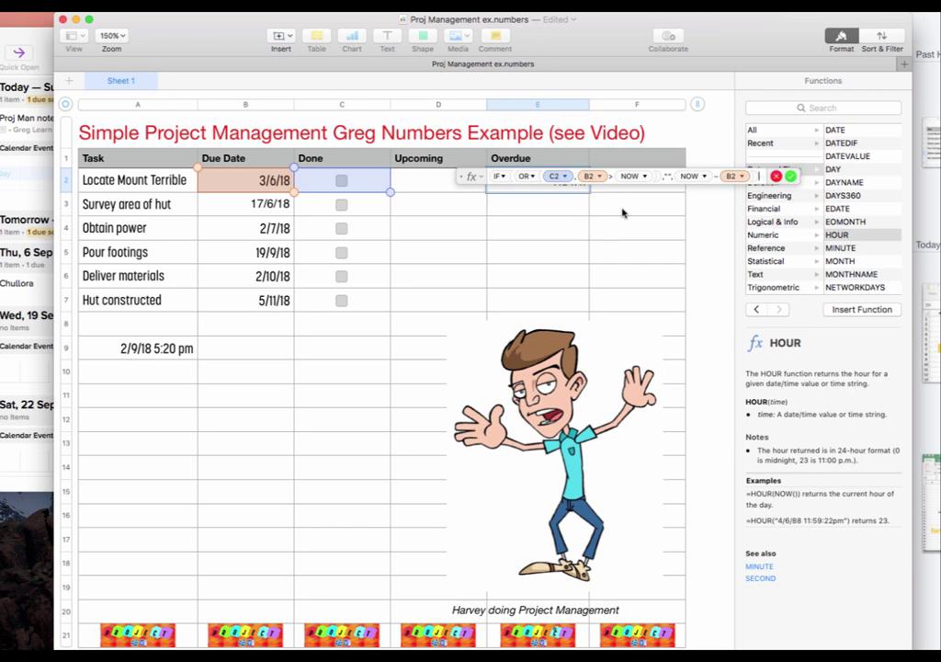
click(787, 176)
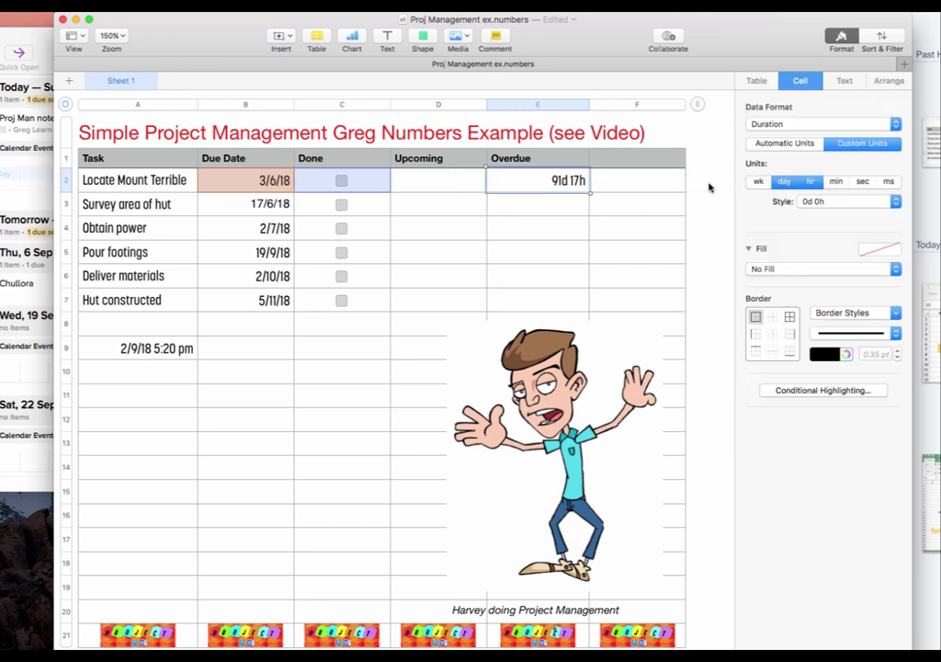
double_click(526, 187)
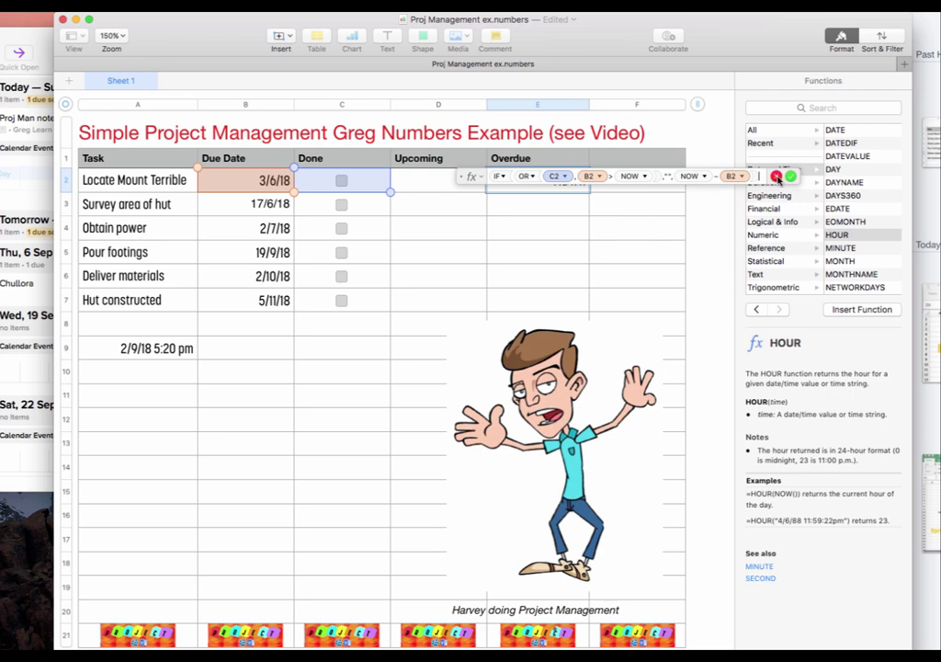
key(Return)
click(704, 140)
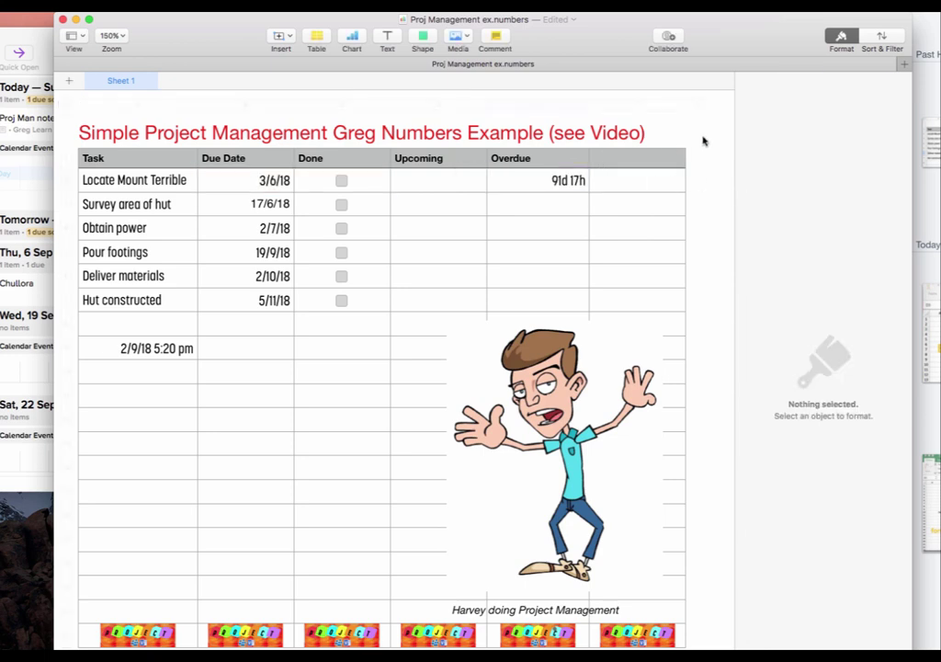
click(534, 183)
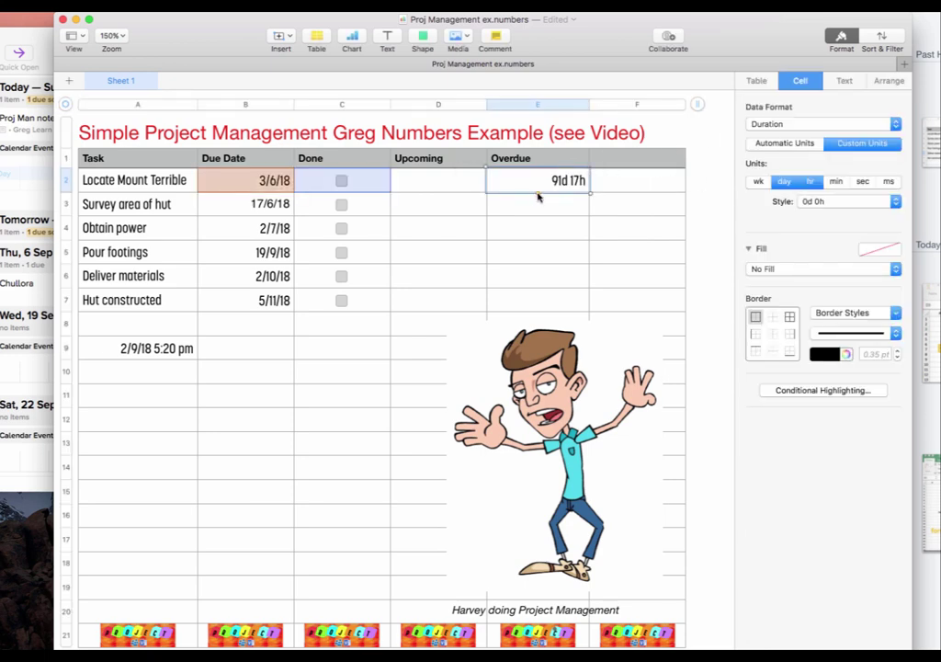
Fill the Overdue formula down to E4, then test it by ticking and unticking Done in C3 and C4.
drag(537, 195, 535, 239)
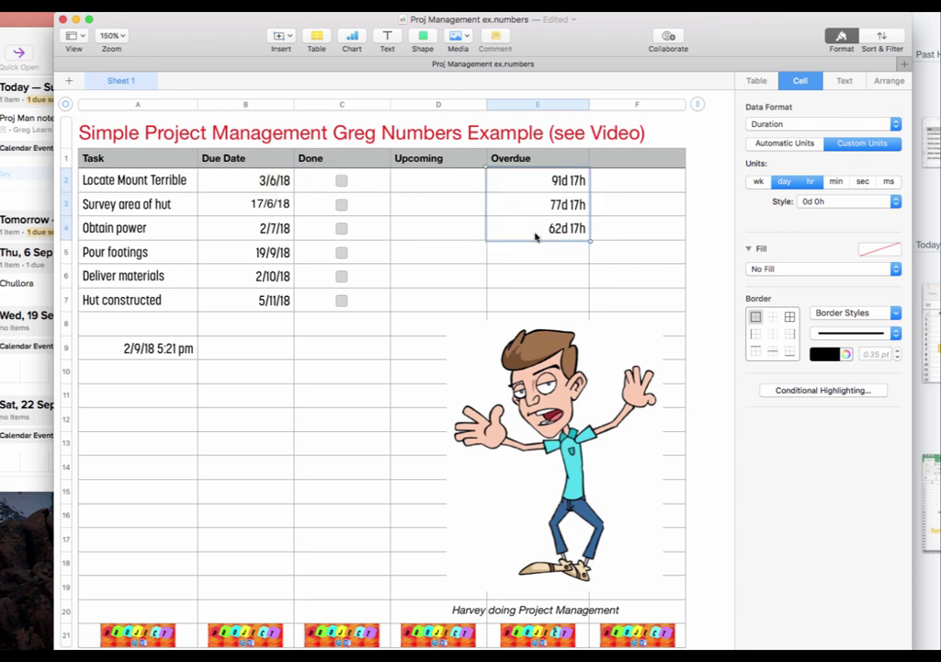
click(342, 229)
click(342, 204)
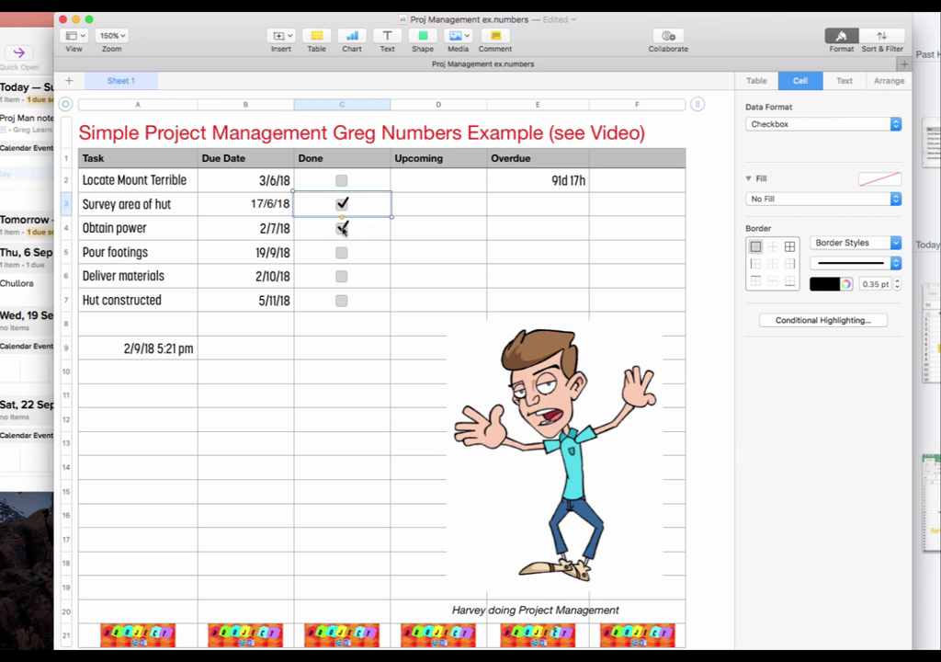
click(341, 228)
click(342, 204)
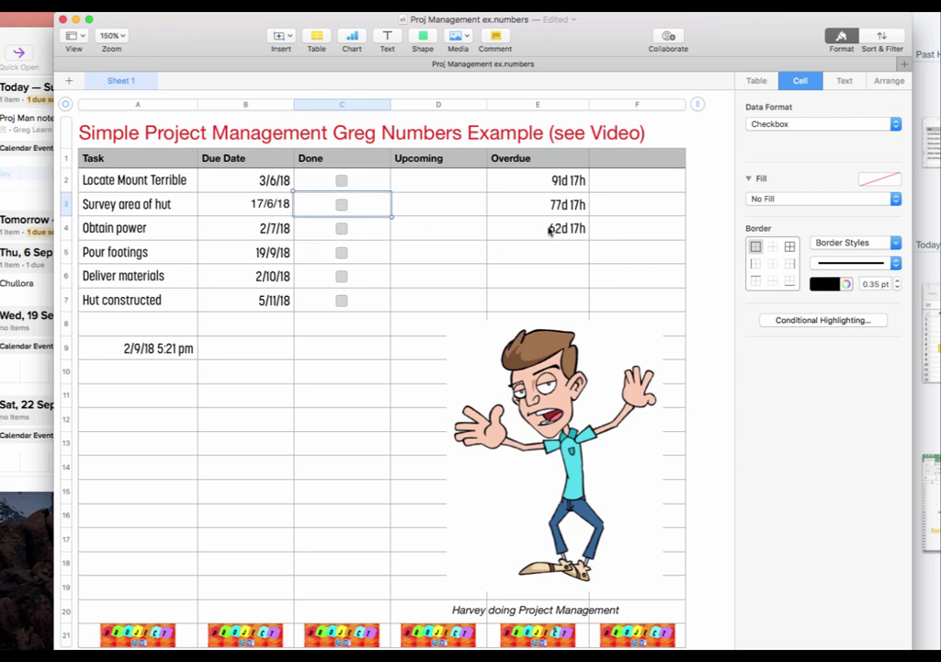
Extend the Overdue formula from E4 through E7 and check E5's formula for the future-dated rows.
click(551, 228)
drag(538, 241, 537, 310)
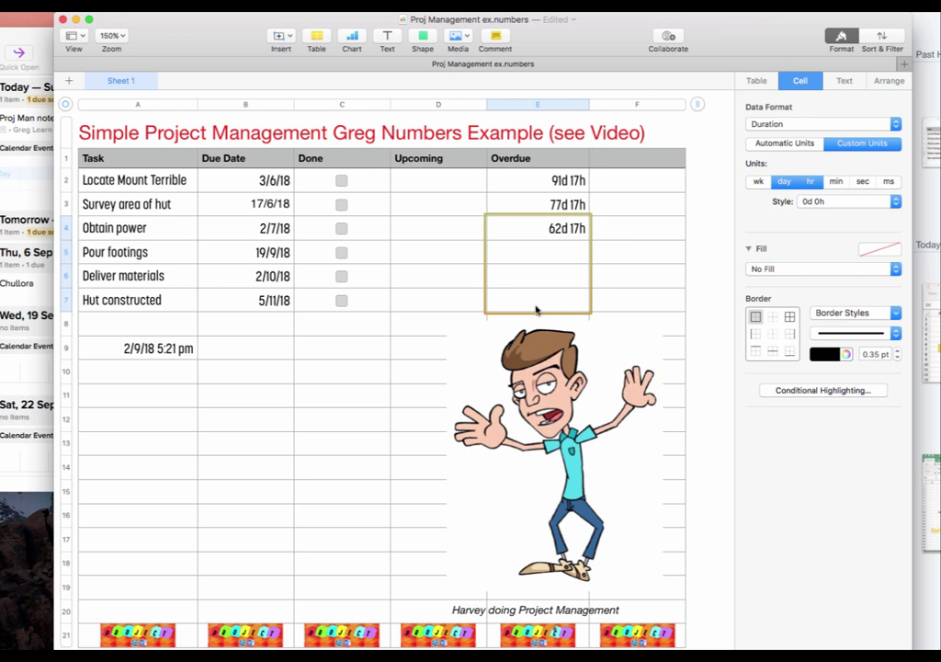
drag(537, 311, 535, 310)
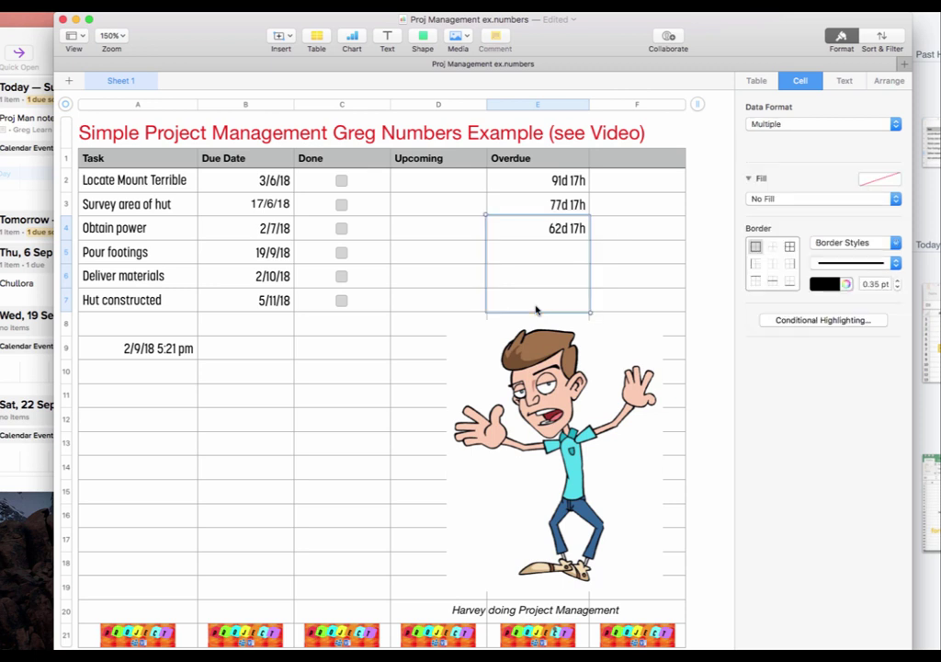
click(533, 252)
double_click(533, 253)
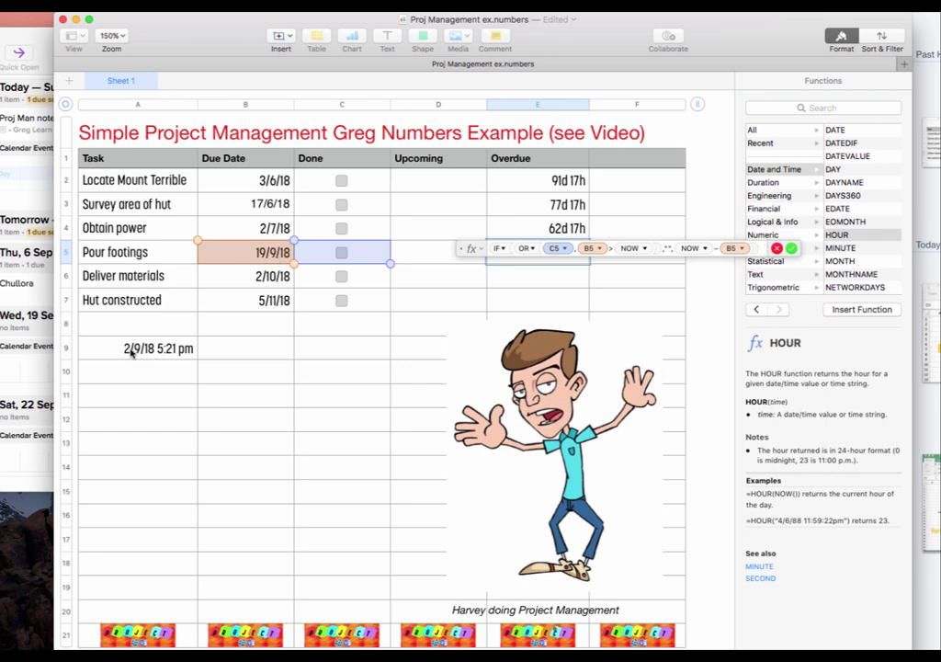
click(777, 249)
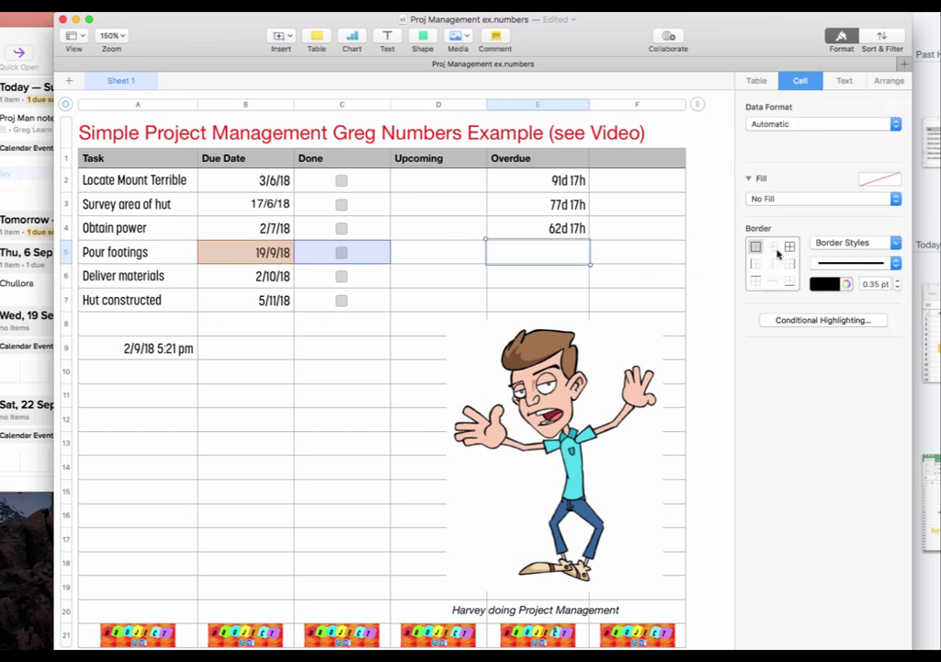
click(544, 275)
click(536, 300)
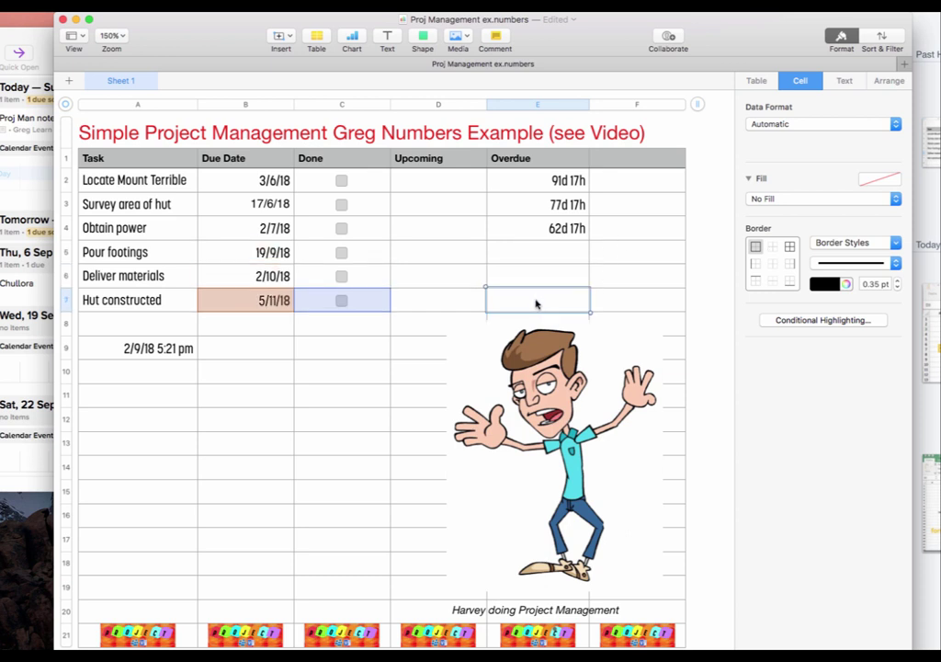
click(461, 253)
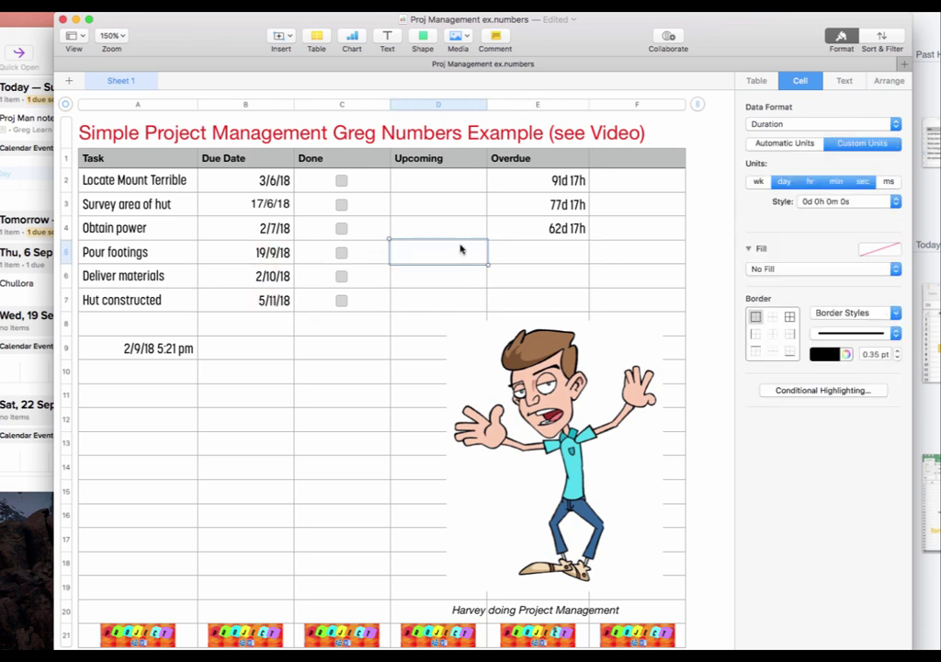
Mark Locate Mount Terrible and Survey area of hut as Done.
scroll(459, 246, down, 1)
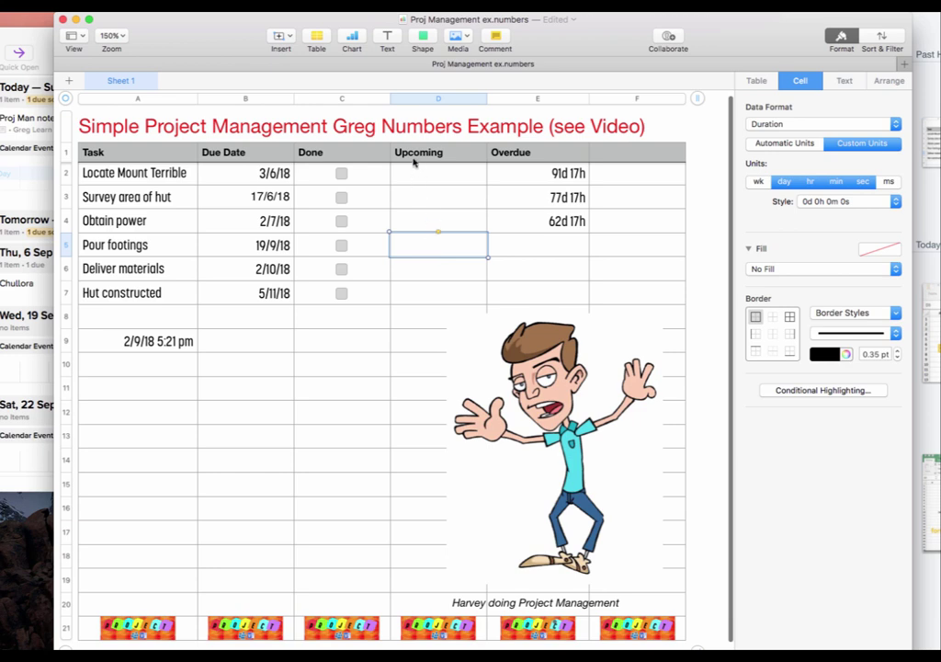
click(341, 173)
click(341, 197)
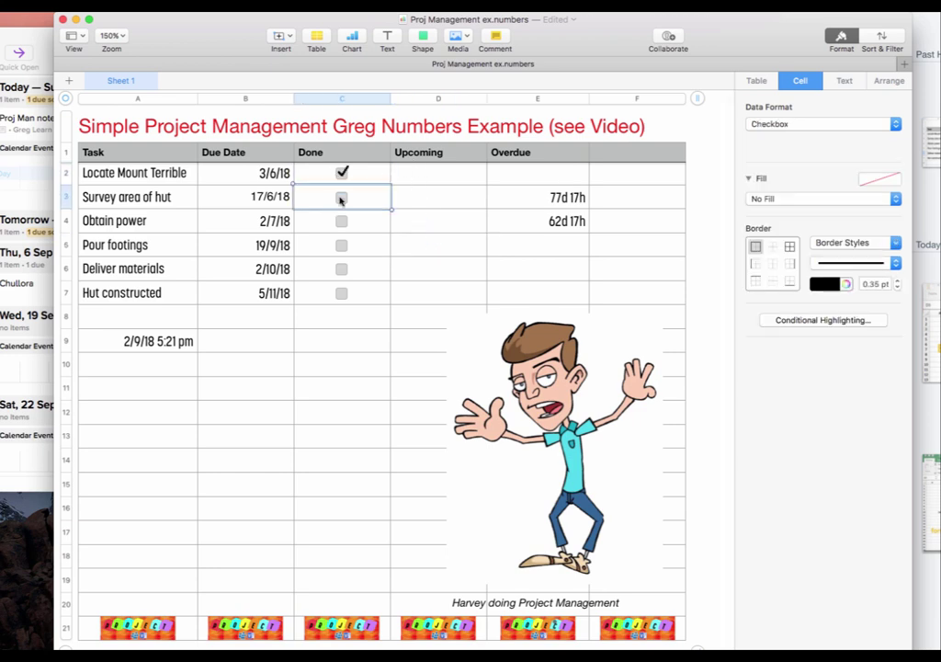
Inspect the Upcoming cells' data format, then start editing the first task's Upcoming cell D2.
click(412, 246)
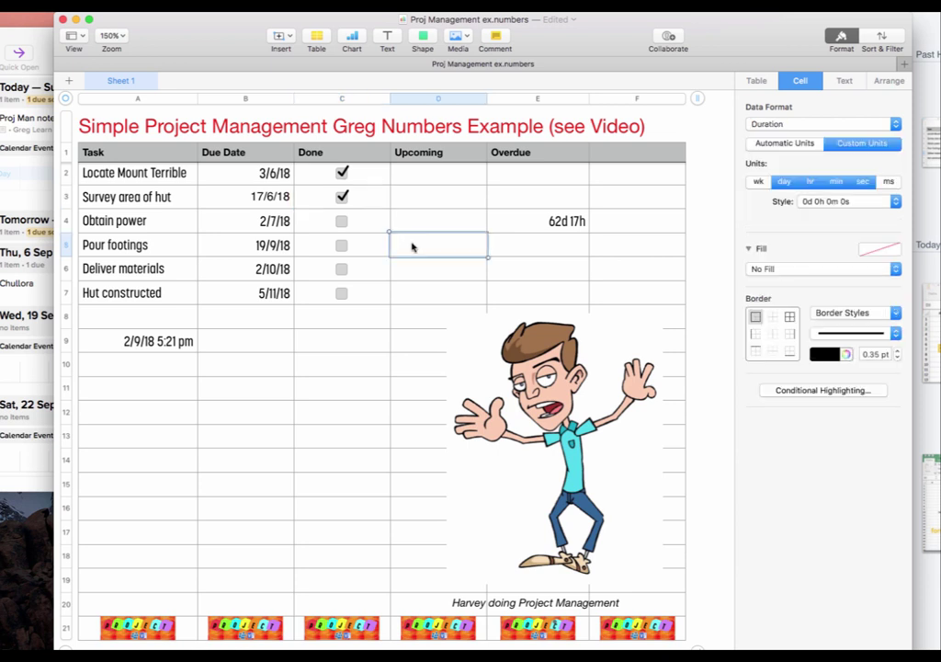
click(414, 271)
click(421, 249)
click(419, 179)
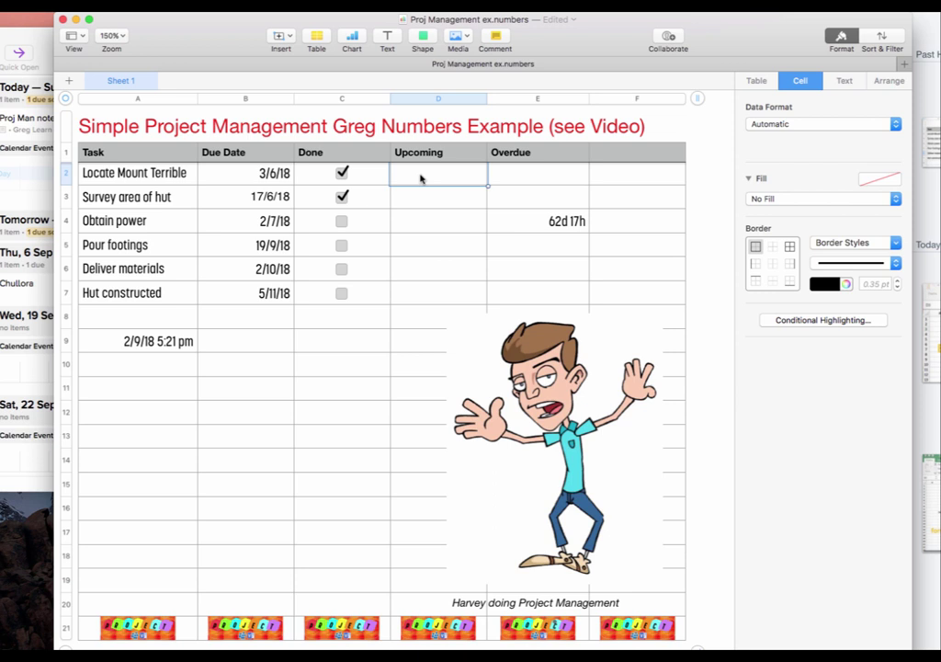
double_click(420, 179)
scroll(420, 171, up, 1)
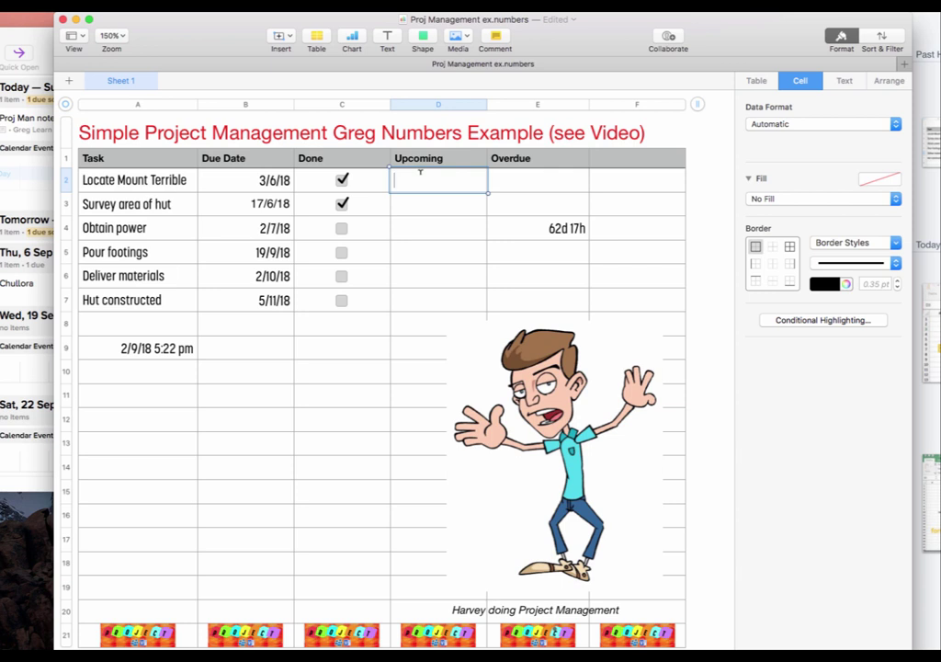
Start D2's formula as IF(OR(C2, …)), using the Done checkbox C2 as the first OR test.
text(=if)
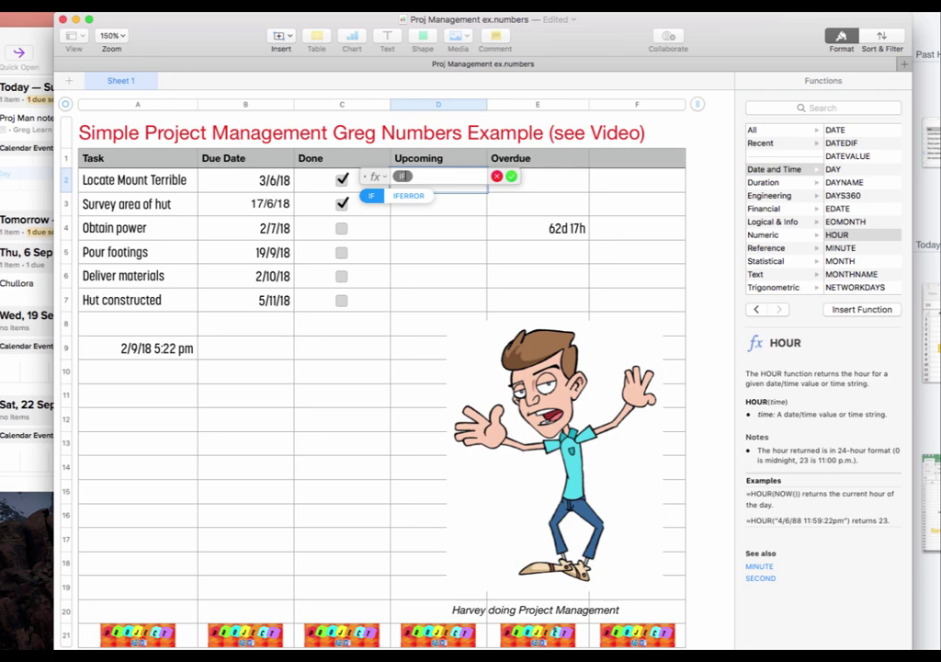
key(Return)
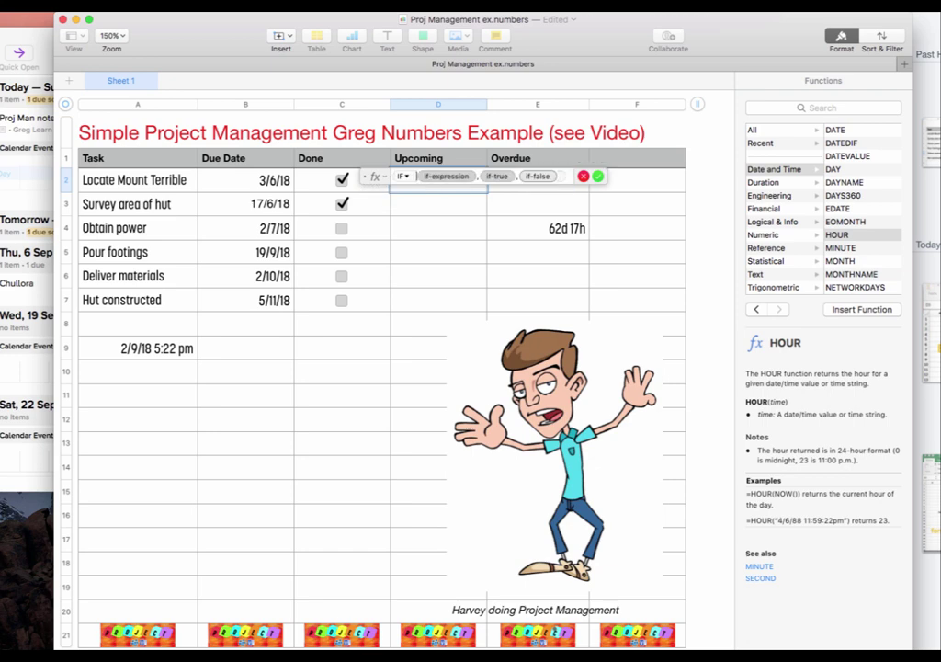
text(or)
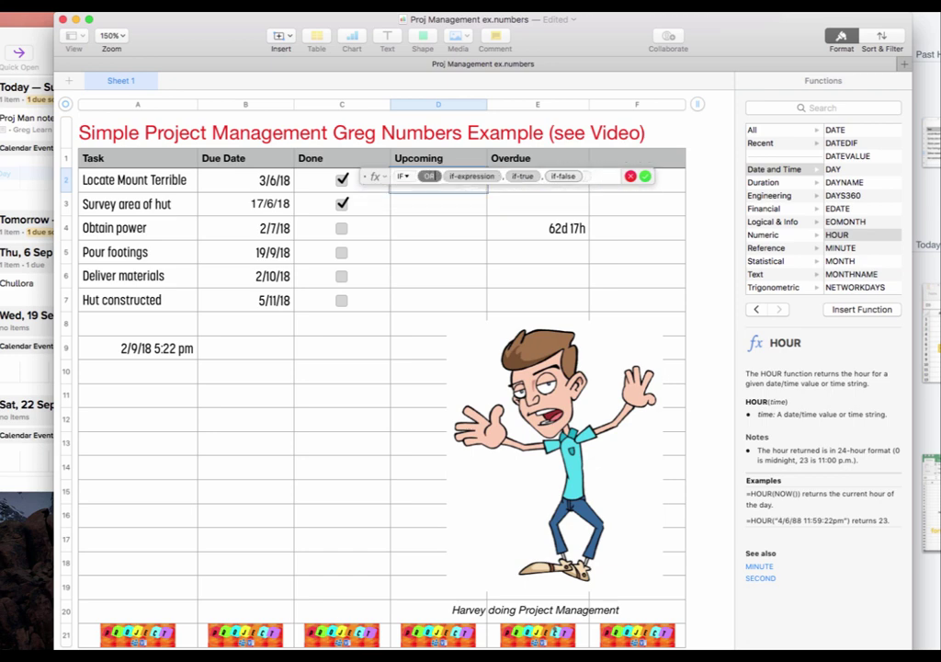
click(434, 175)
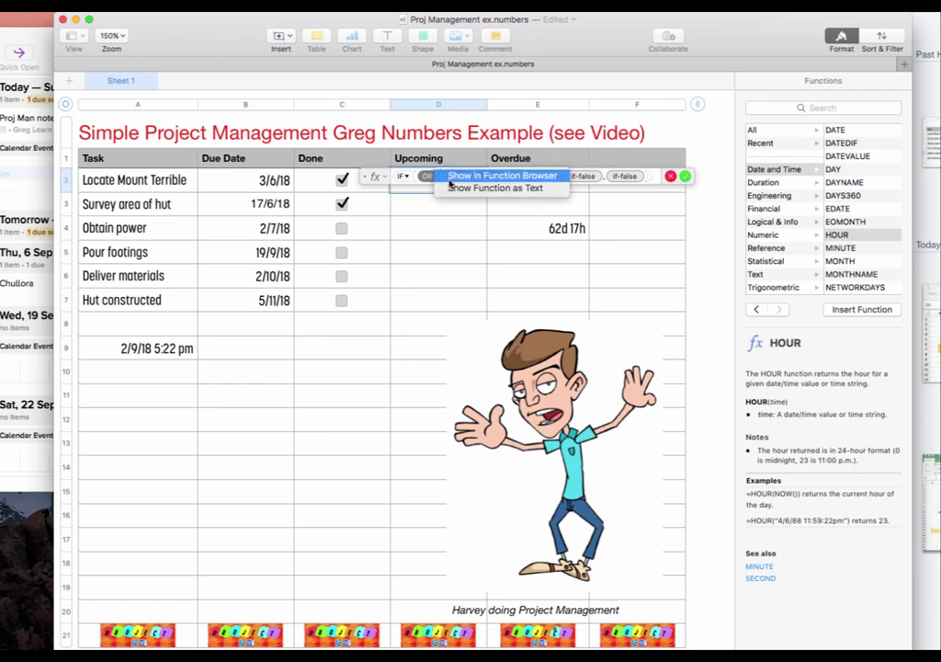
click(450, 187)
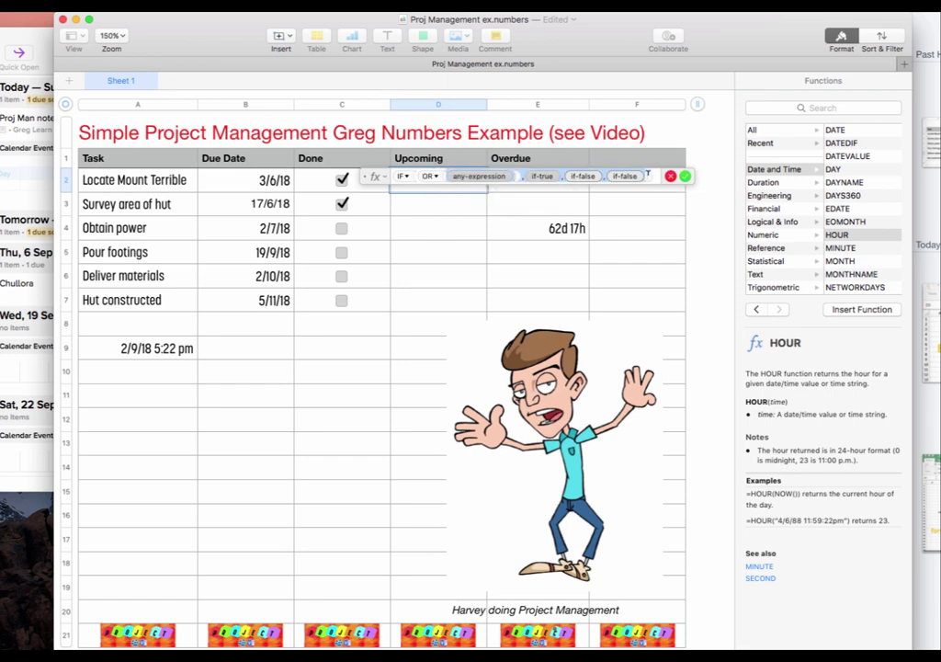
key(BackSpace)
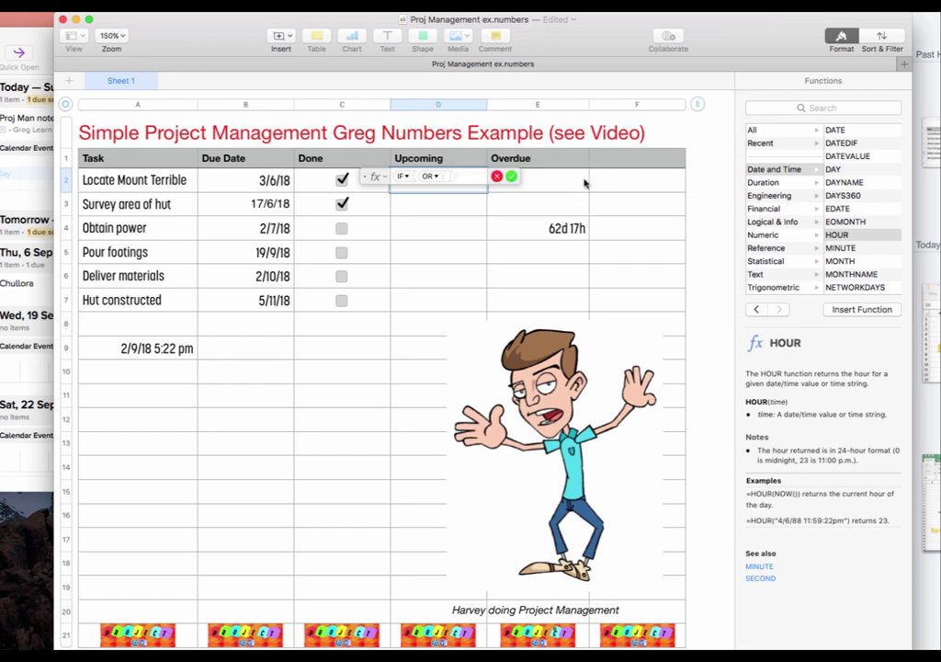
click(325, 184)
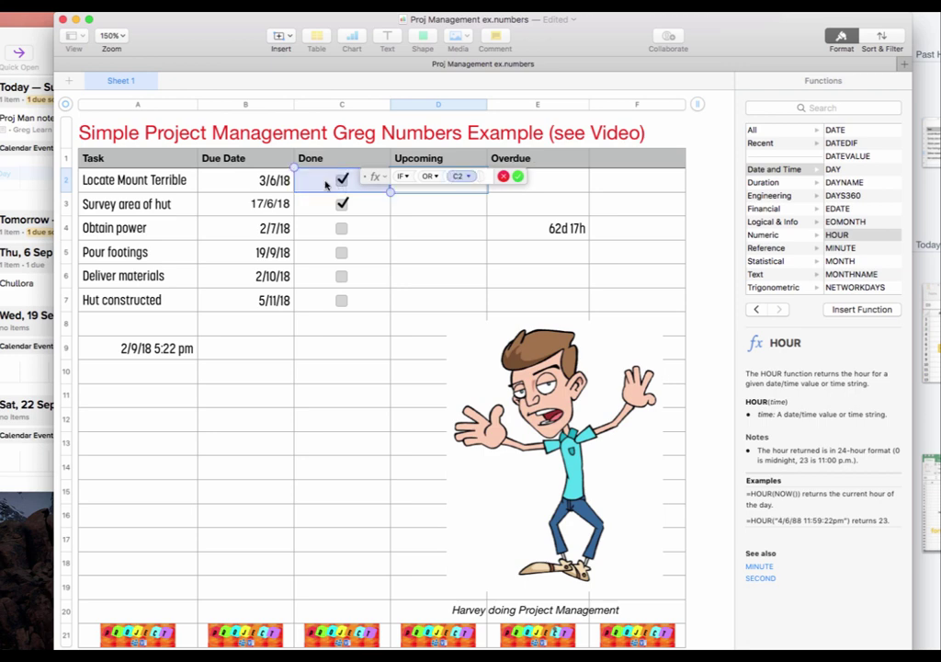
text(,)
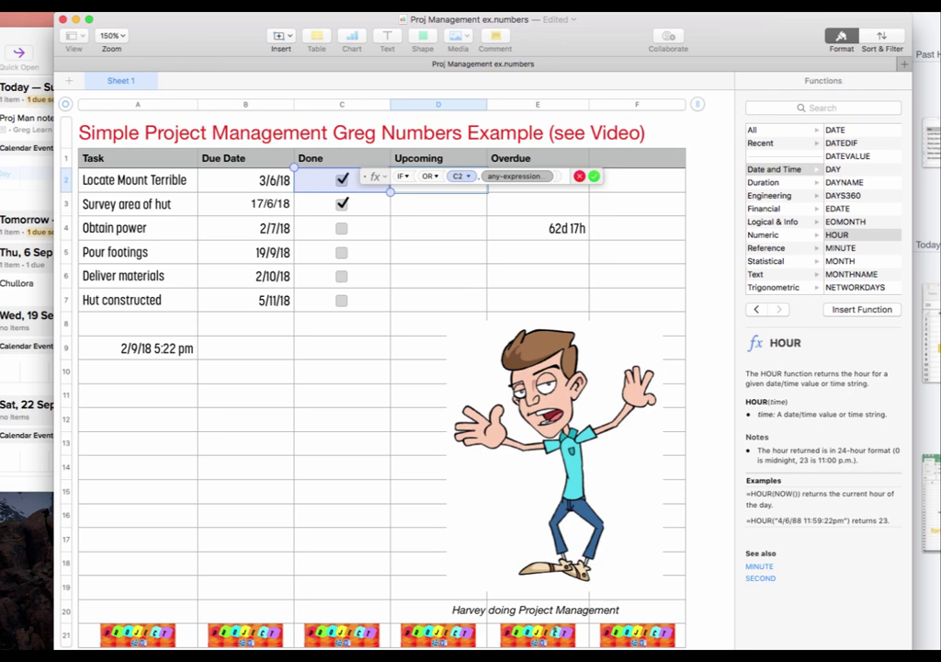
Complete the condition with B2<NOW and make the true result an empty string "".
click(268, 183)
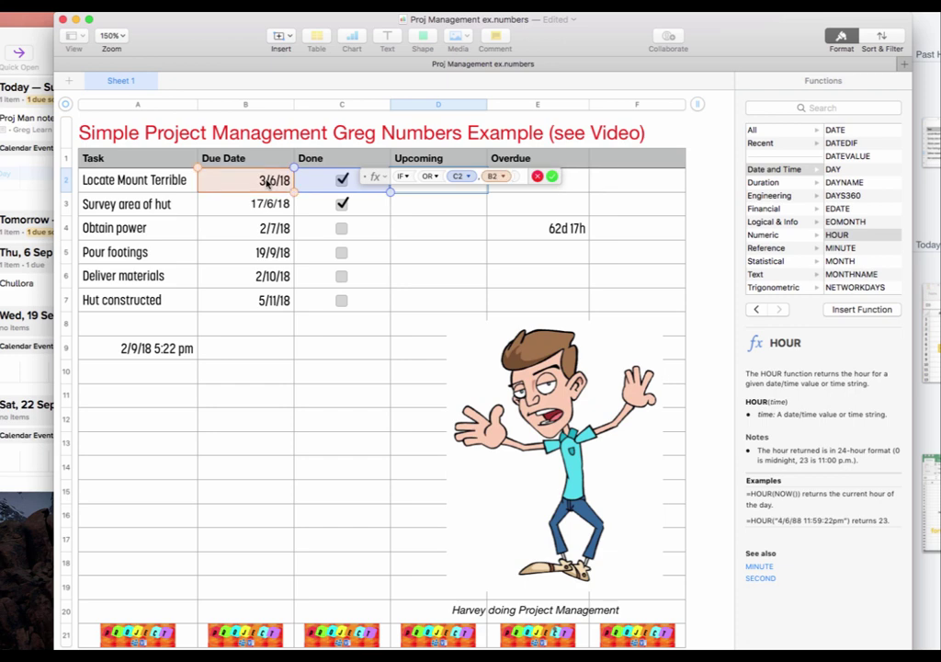
text(<)
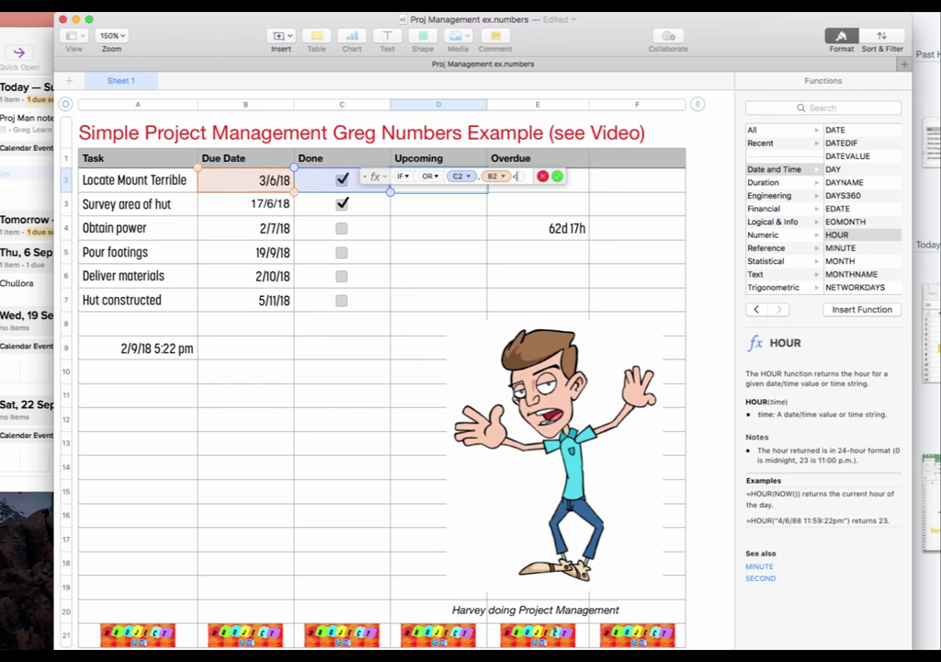
text(now)
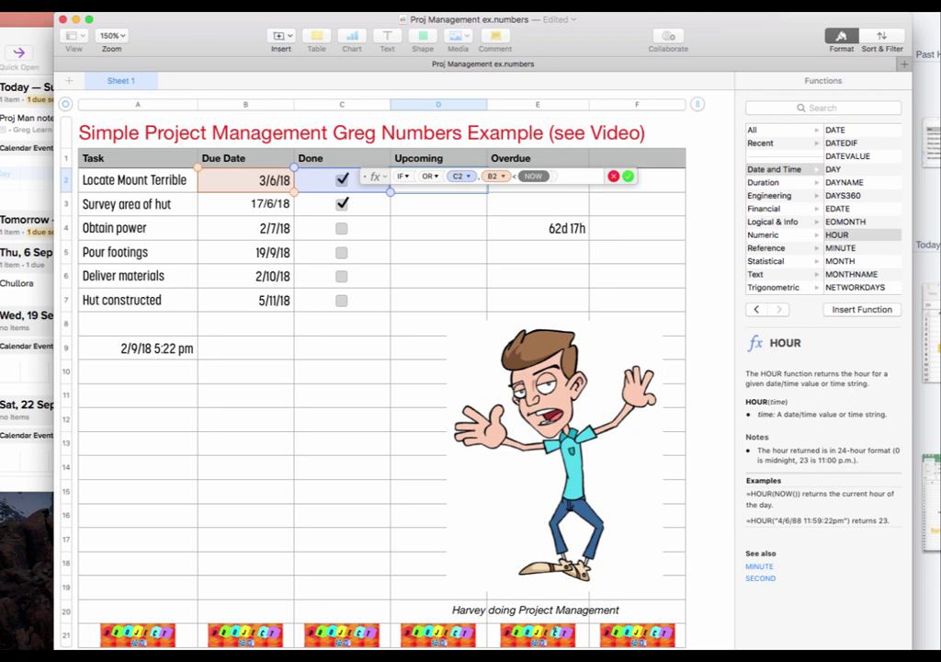
click(570, 173)
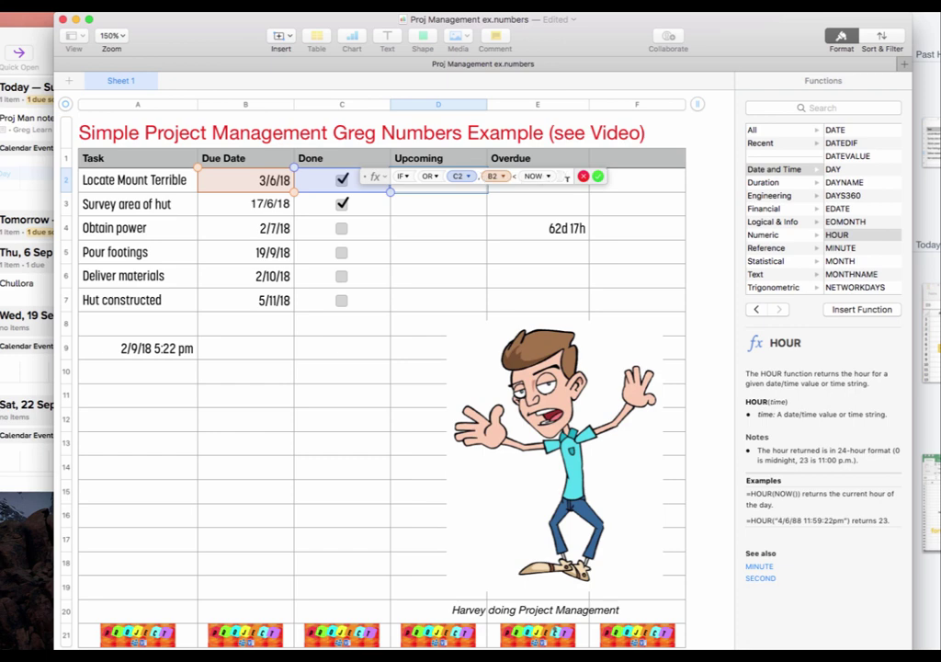
text(,")
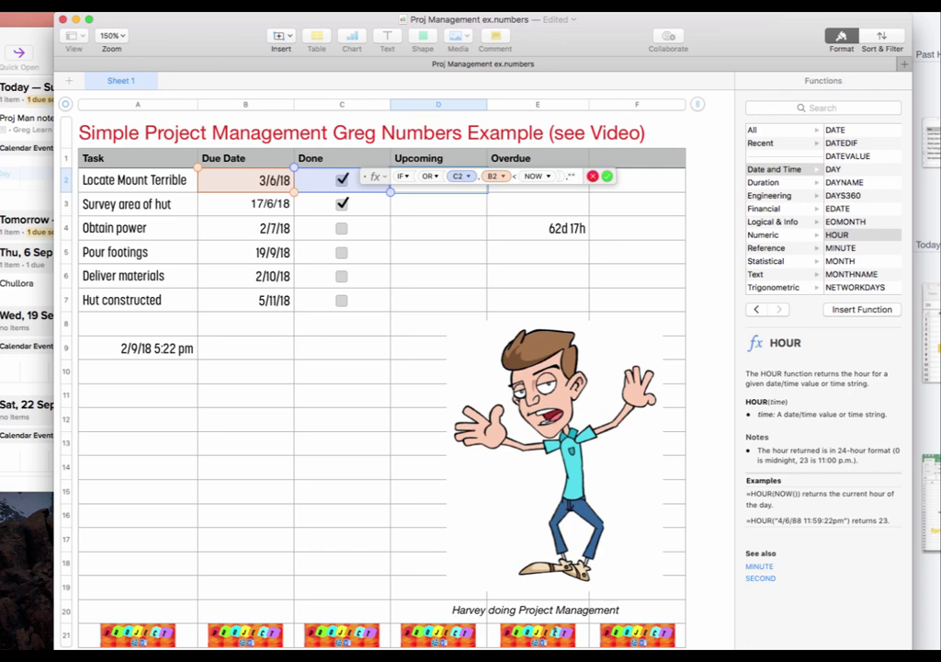
text(",)
Make the otherwise result B2−NOW and enter the finished IF(OR(C2,B2<NOW),"",B2−NOW) formula.
click(240, 184)
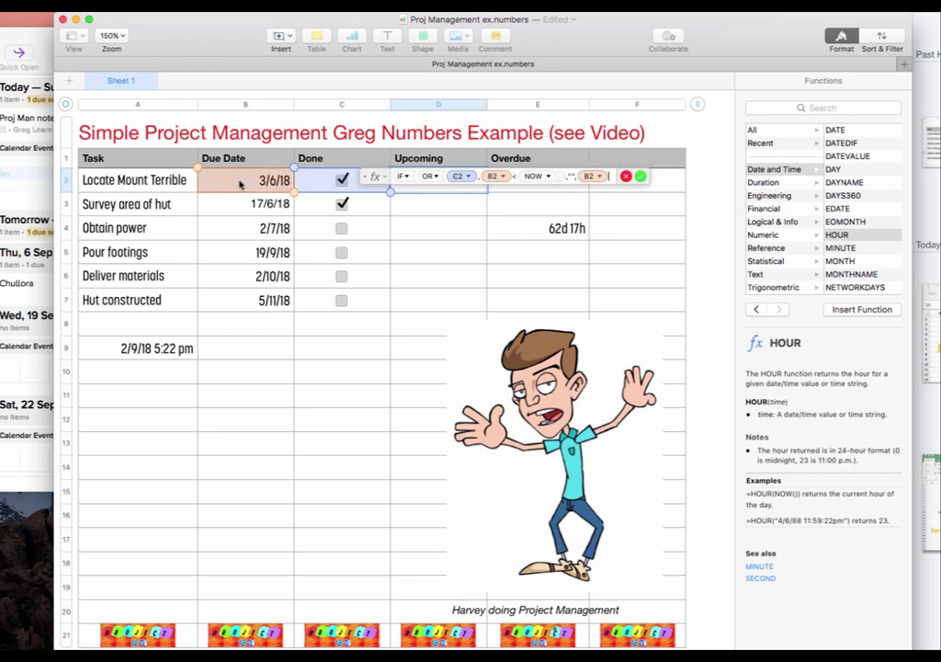
text(-now)
key(Return)
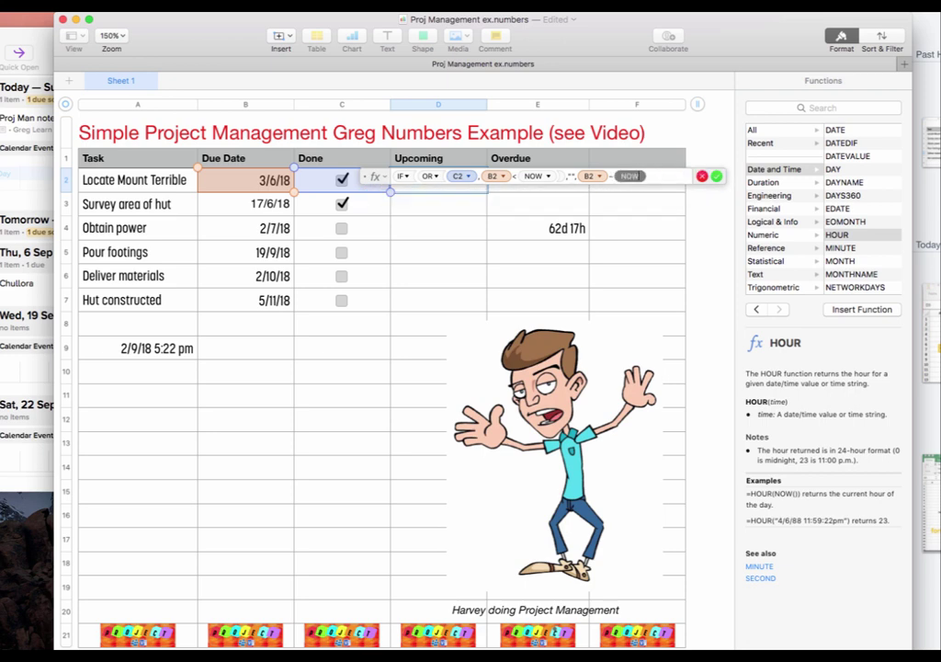
key(Right)
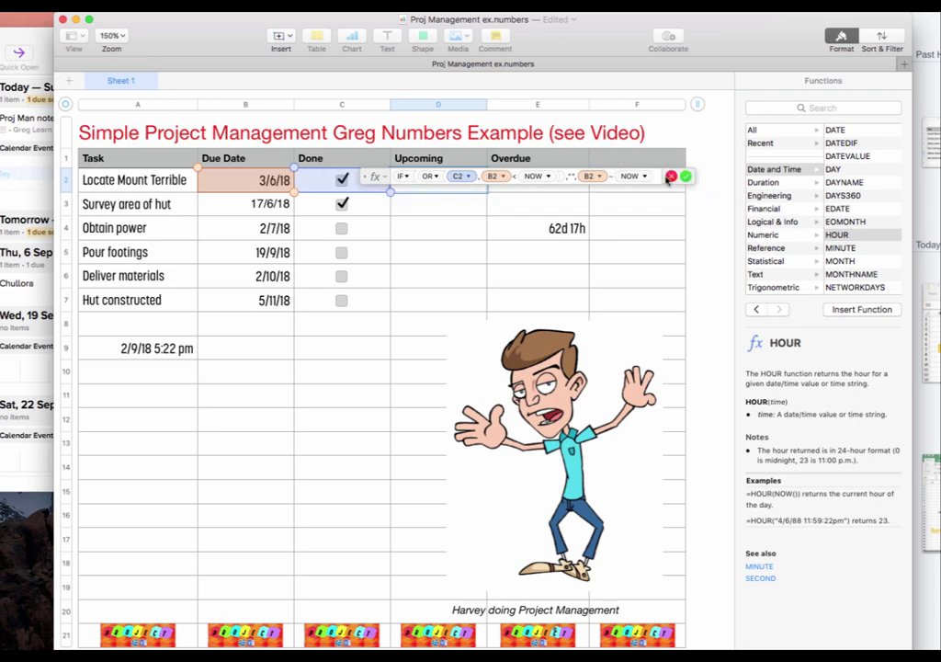
click(656, 173)
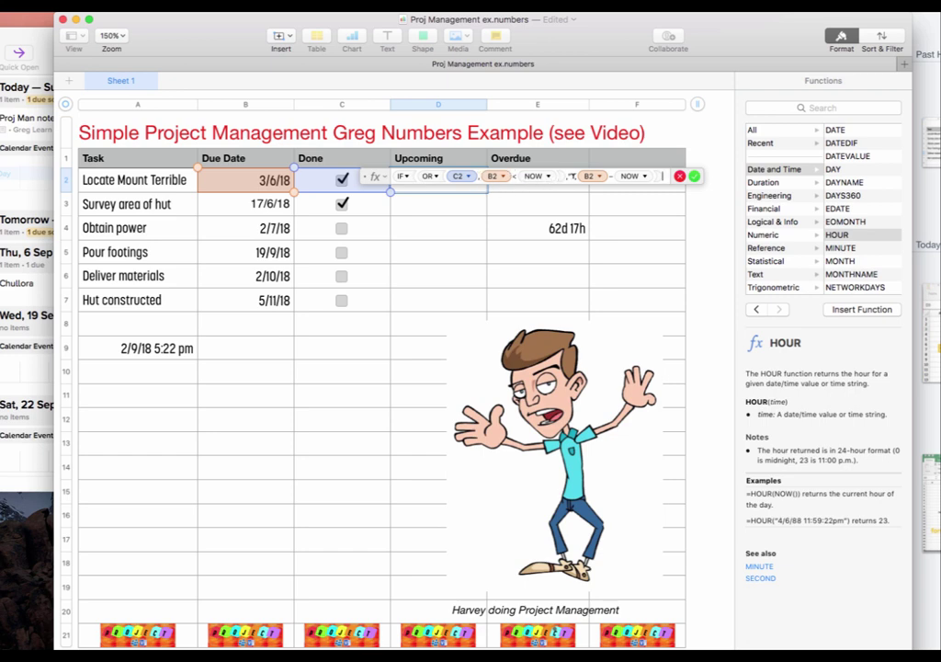
click(696, 176)
double_click(440, 185)
Copy the Upcoming formula from D2 down through D7.
click(680, 175)
click(693, 214)
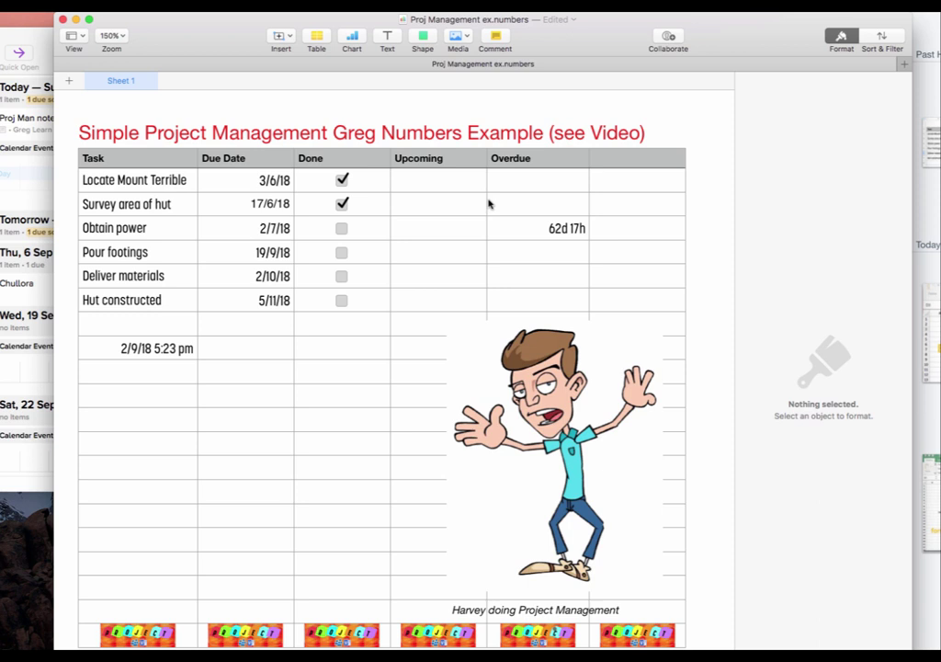
click(427, 186)
drag(437, 197, 435, 308)
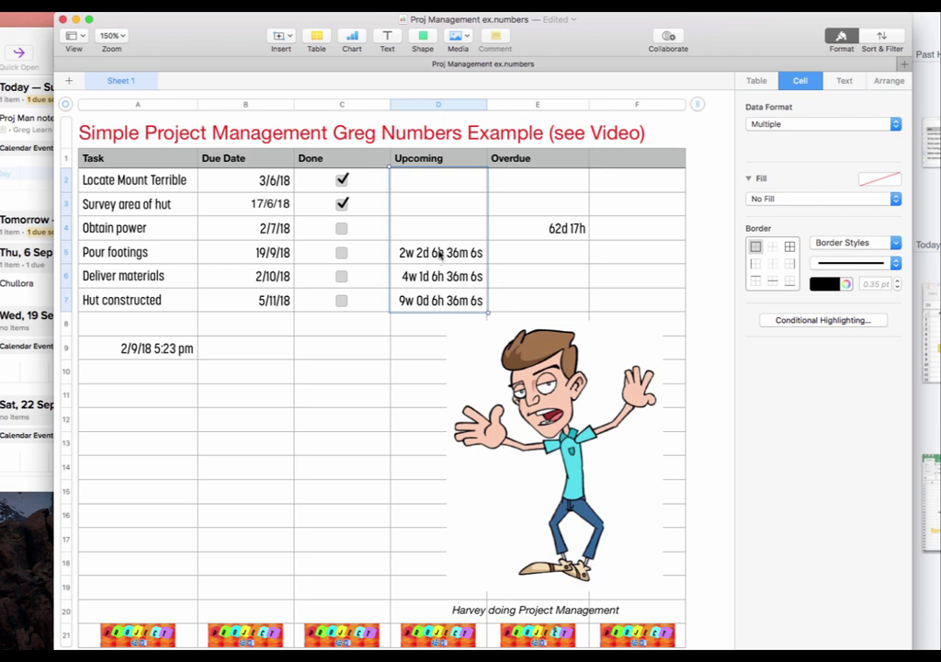
Test the Upcoming formula by ticking and unticking Done for Pour footings and Deliver materials.
click(341, 253)
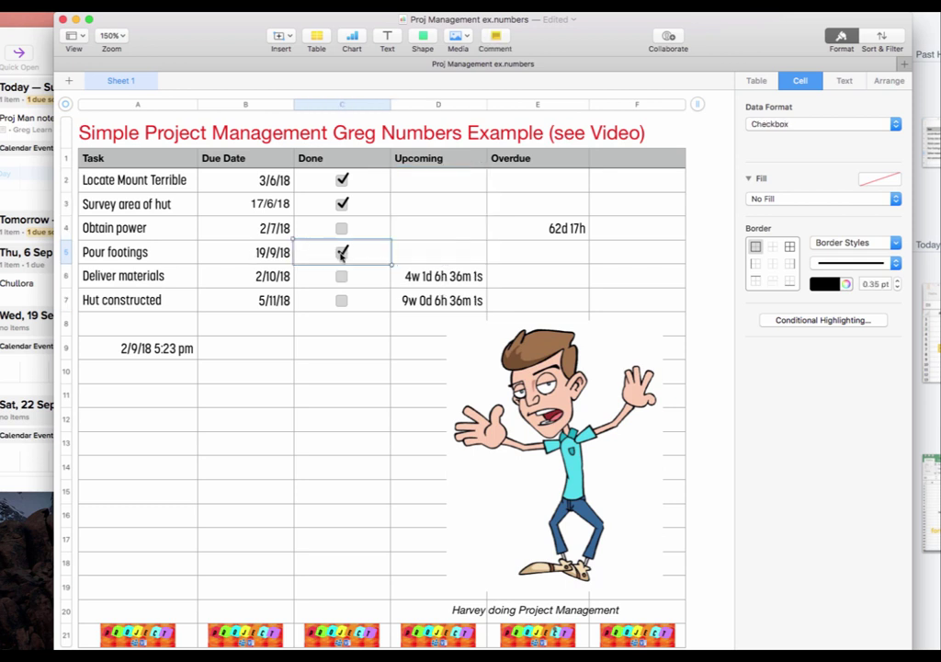
click(340, 253)
click(340, 277)
click(342, 277)
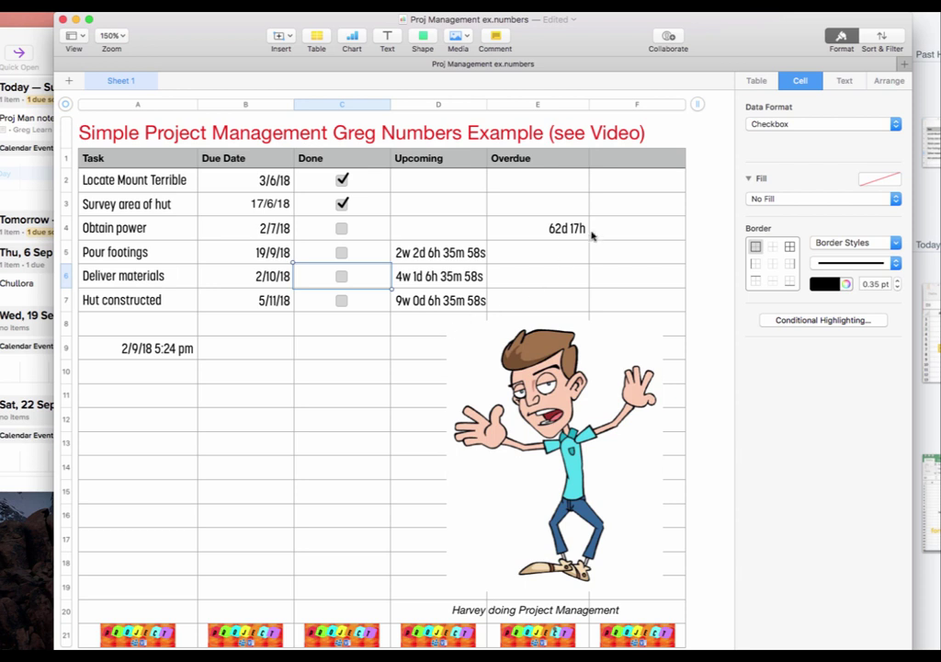
click(564, 233)
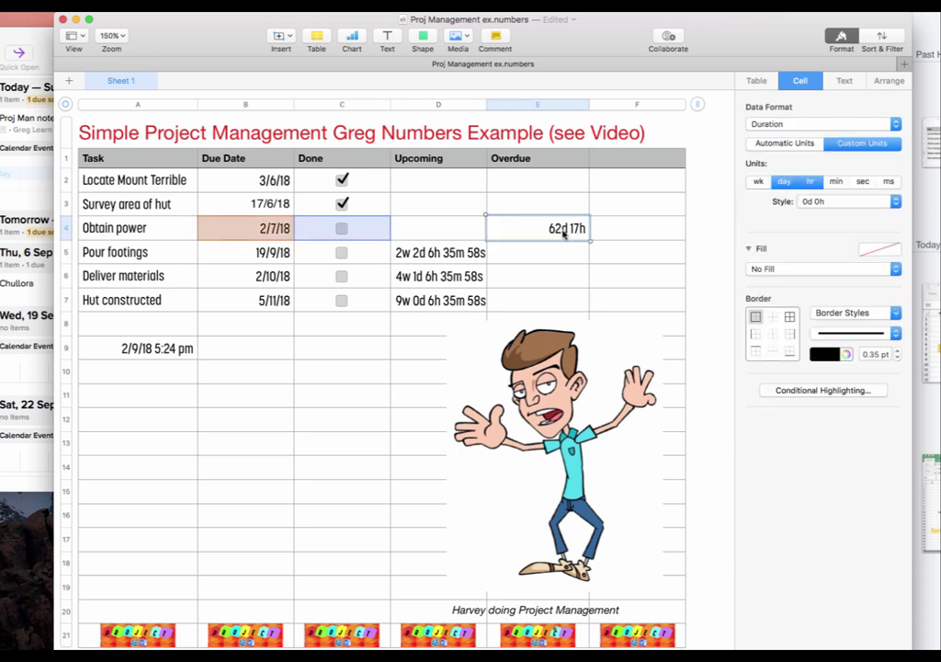
click(437, 257)
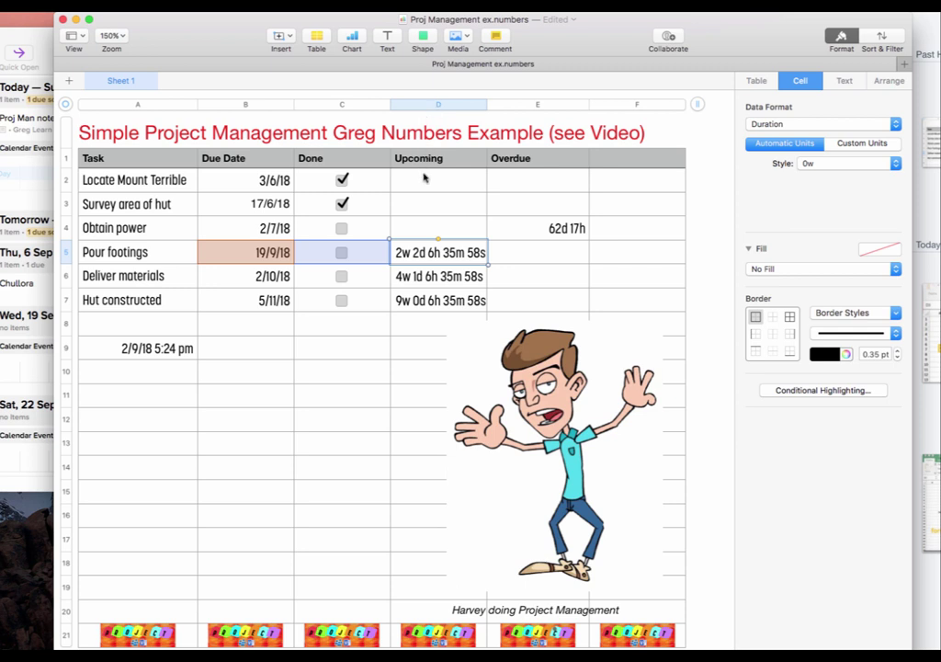
Apply the Duration data format to the Upcoming and Overdue cells for all tasks.
drag(424, 178, 567, 314)
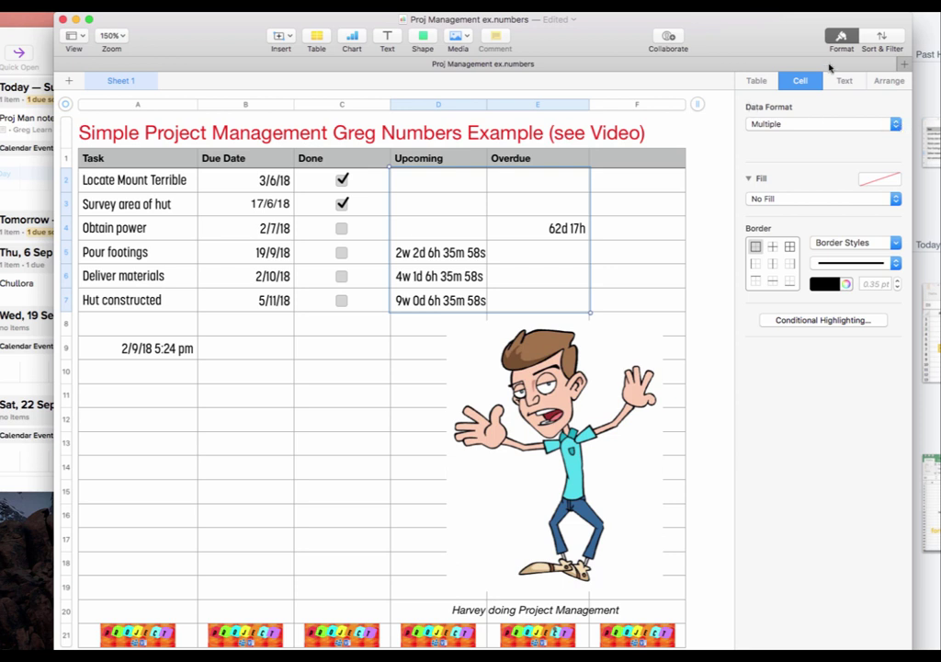
click(890, 123)
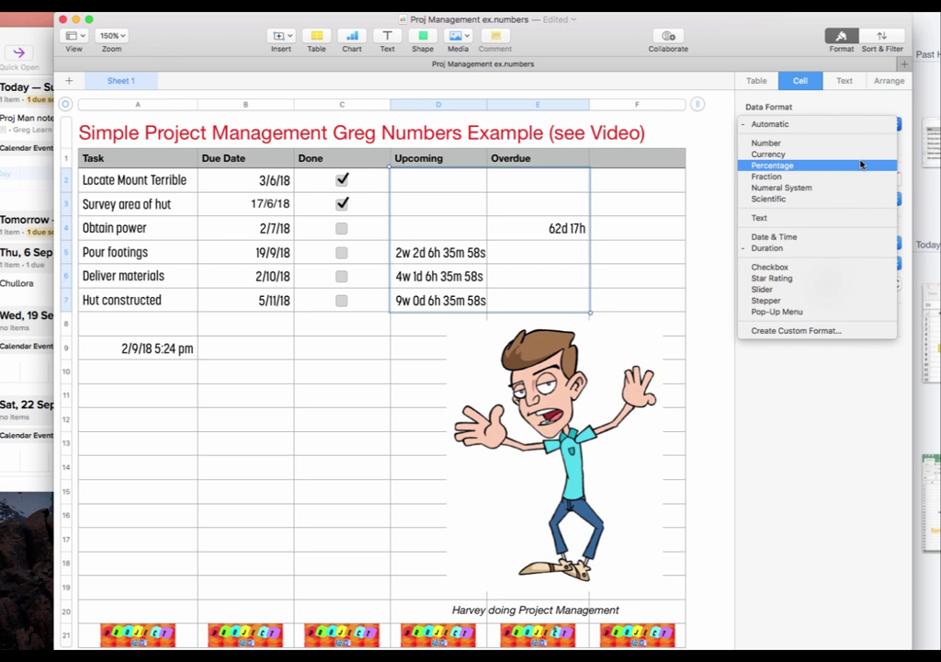
click(777, 248)
Limit durations to custom day and hour units in the '0 days 0 hours' style.
click(873, 144)
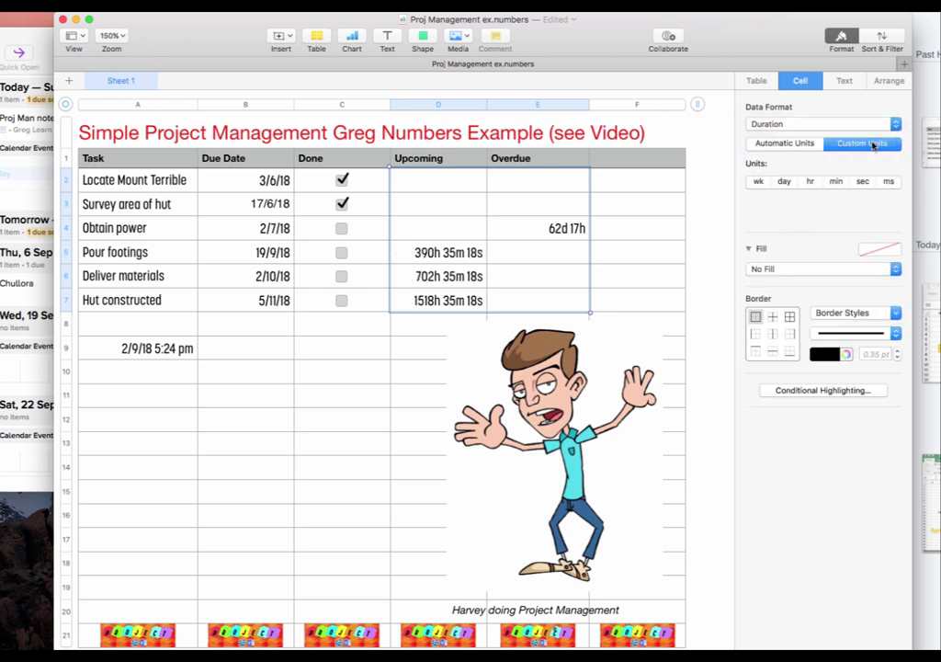
click(784, 182)
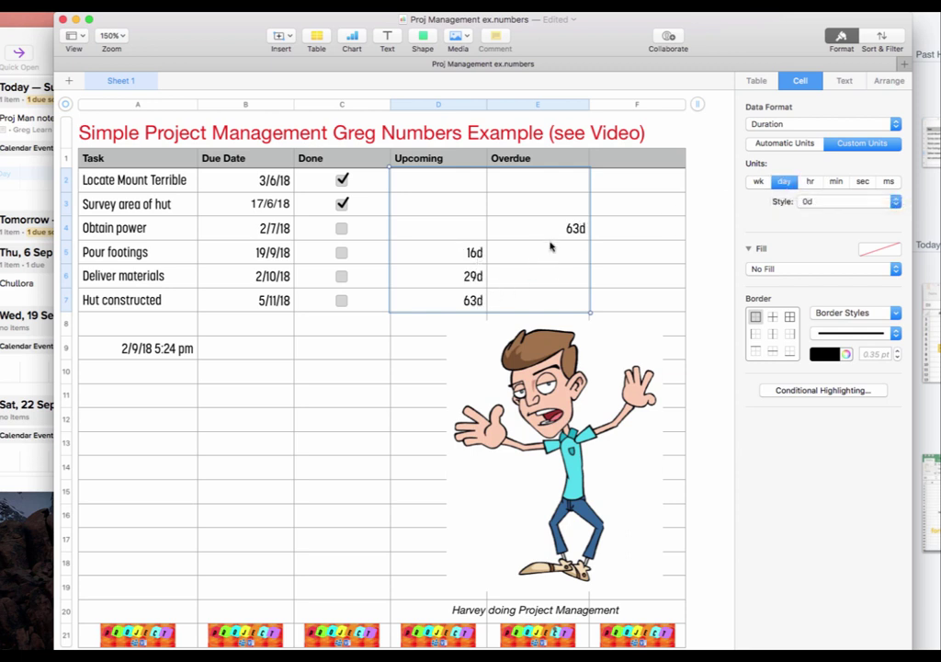
click(810, 182)
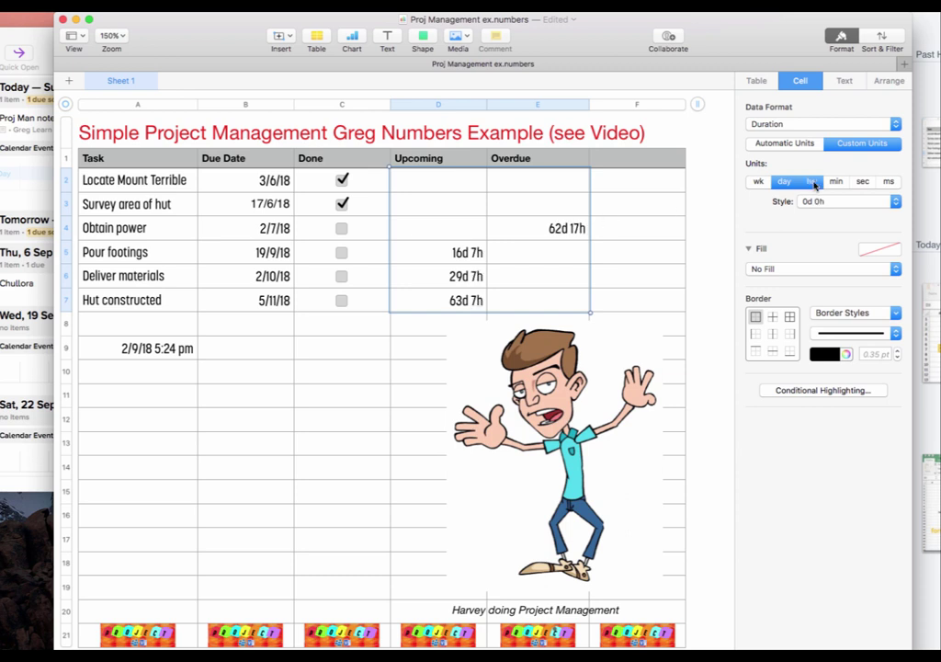
click(836, 182)
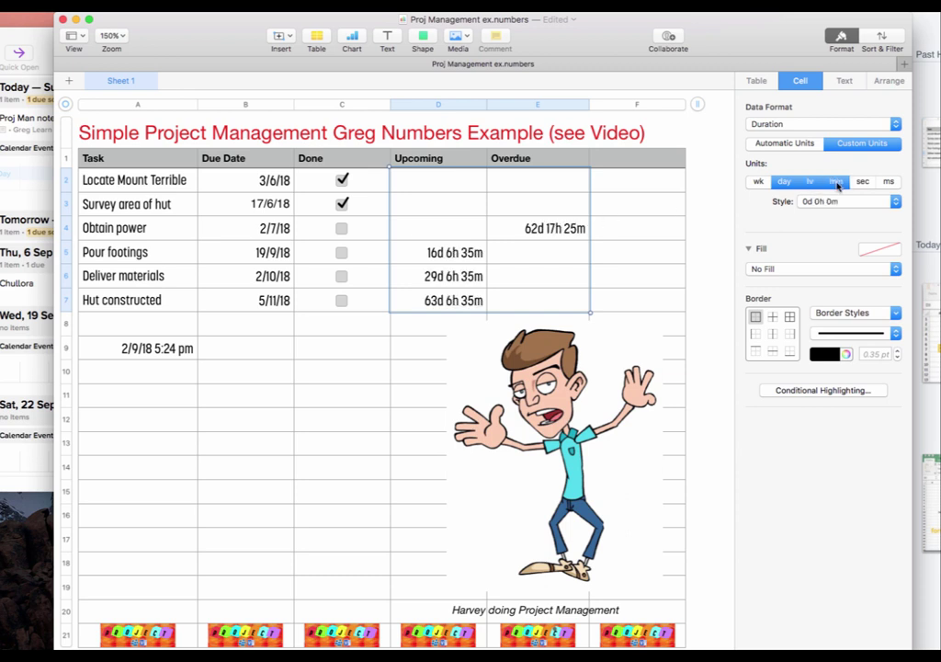
click(861, 182)
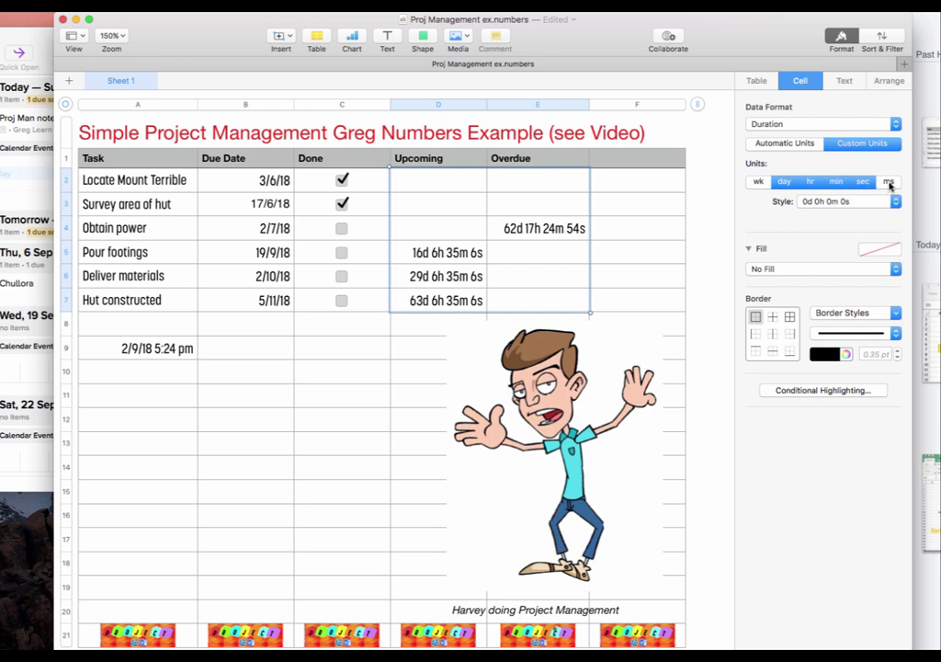
click(888, 182)
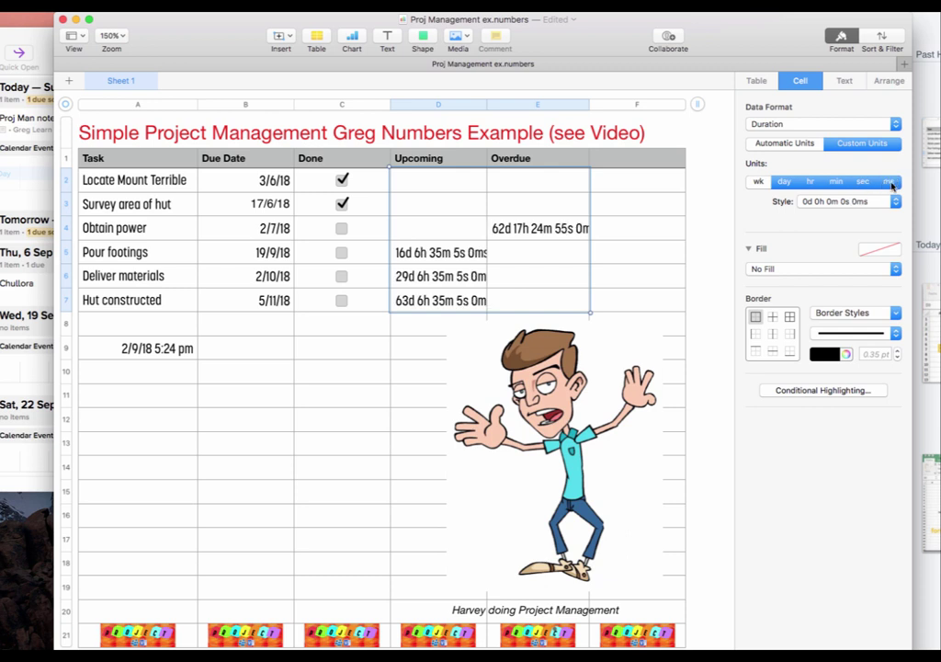
click(888, 182)
click(864, 183)
click(835, 183)
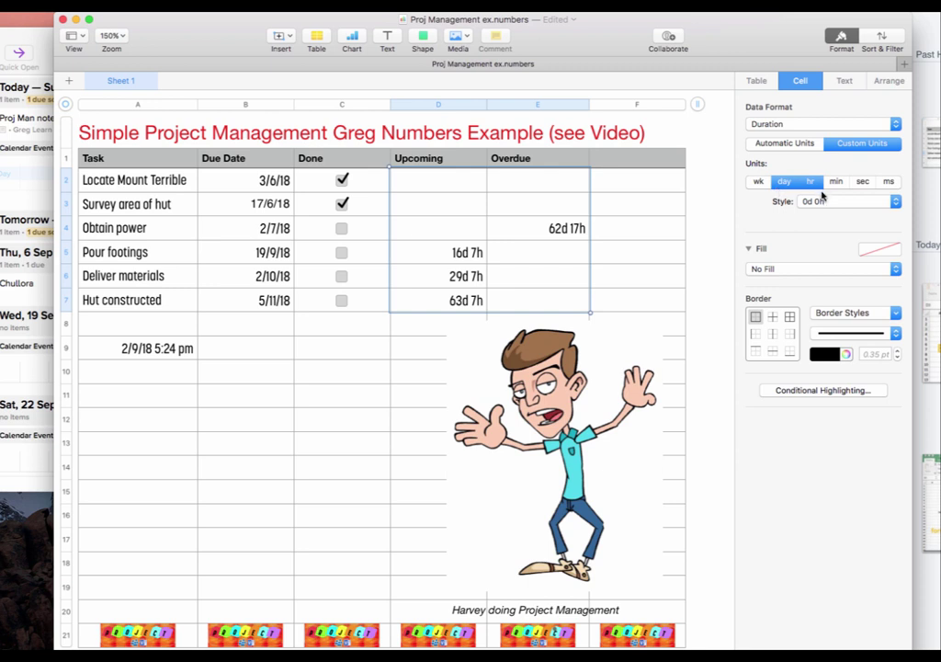
click(896, 201)
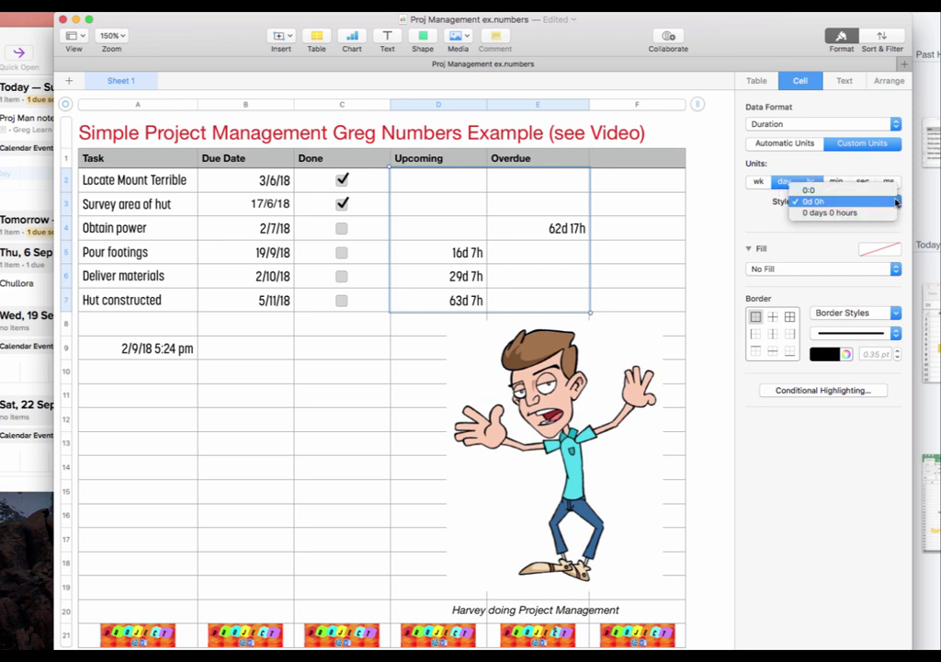
click(843, 214)
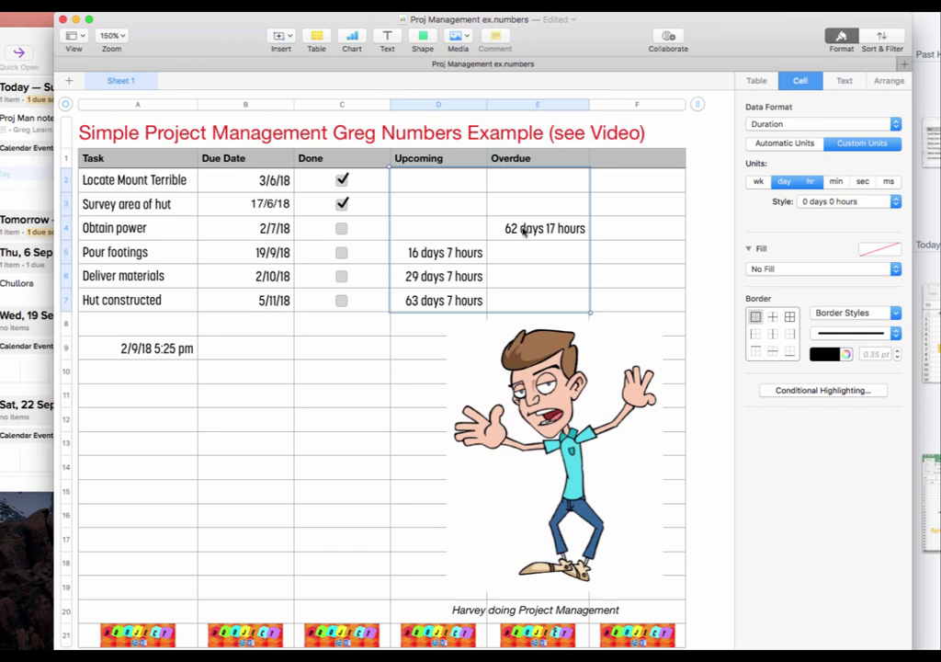
Make the Obtain power overdue value in E4 bold and red.
click(631, 263)
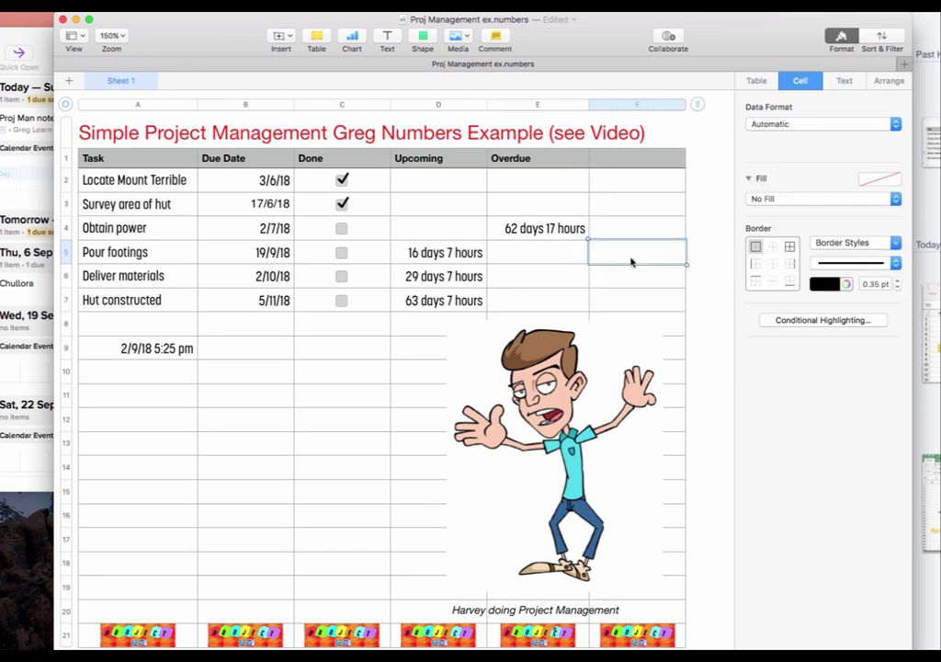
click(556, 229)
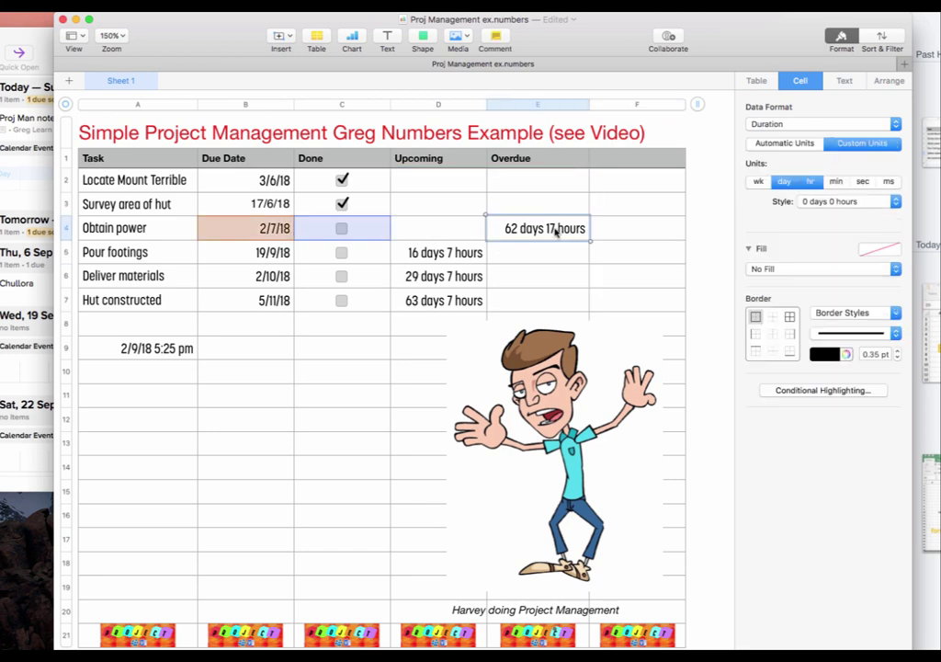
click(843, 81)
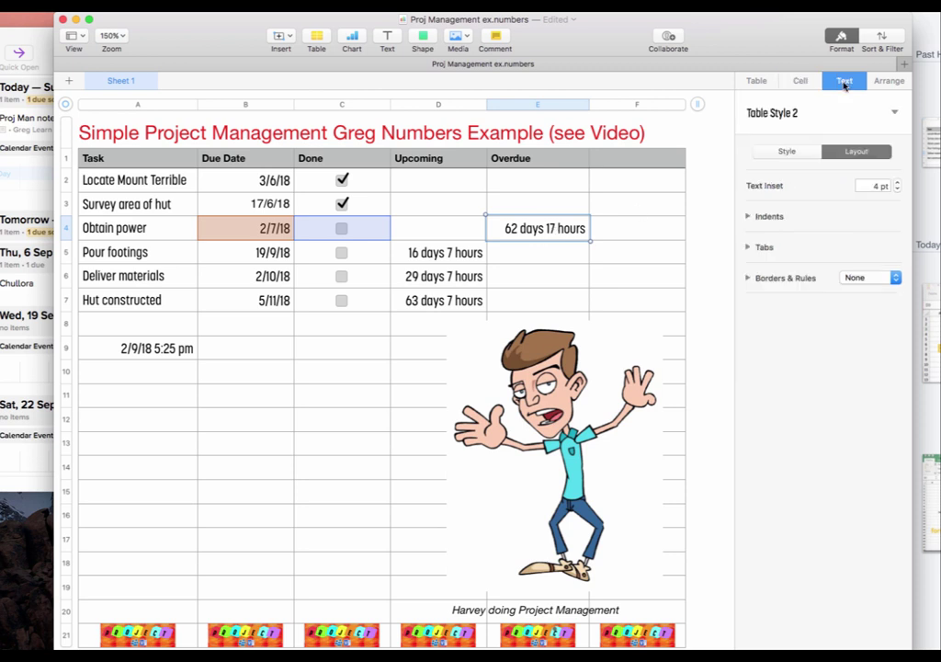
click(788, 151)
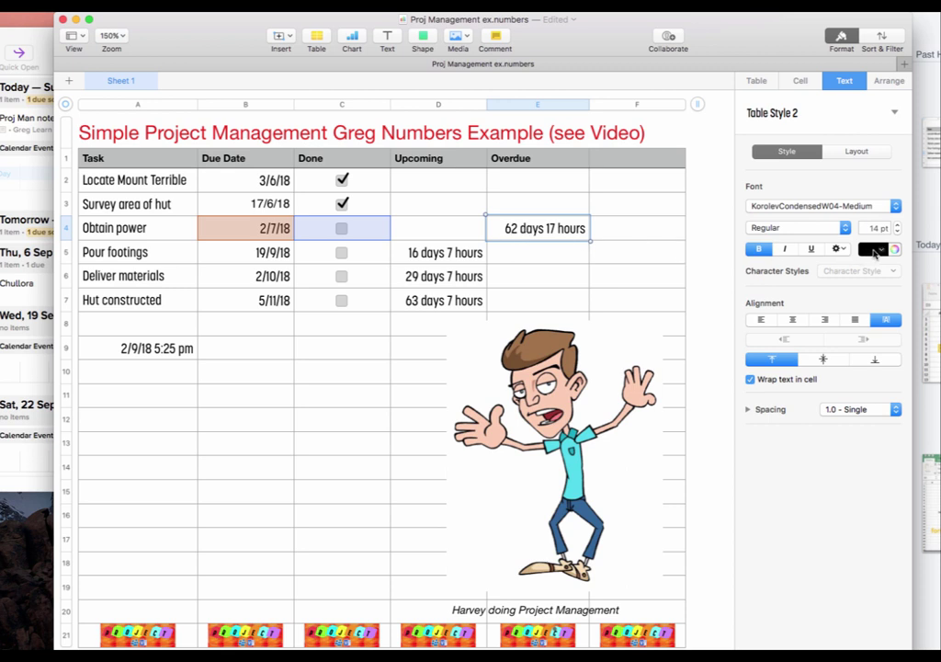
click(759, 249)
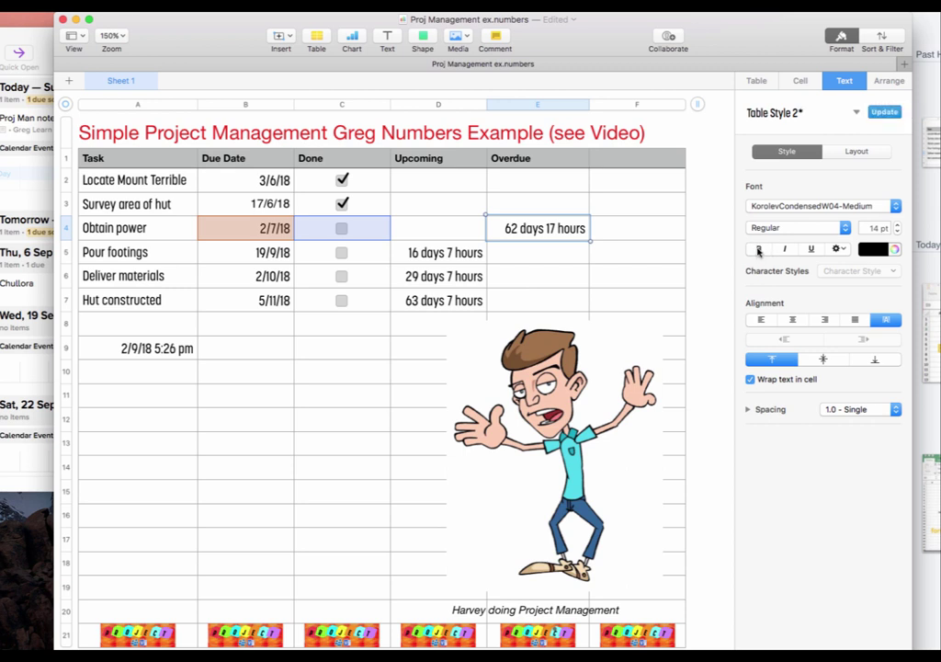
click(759, 249)
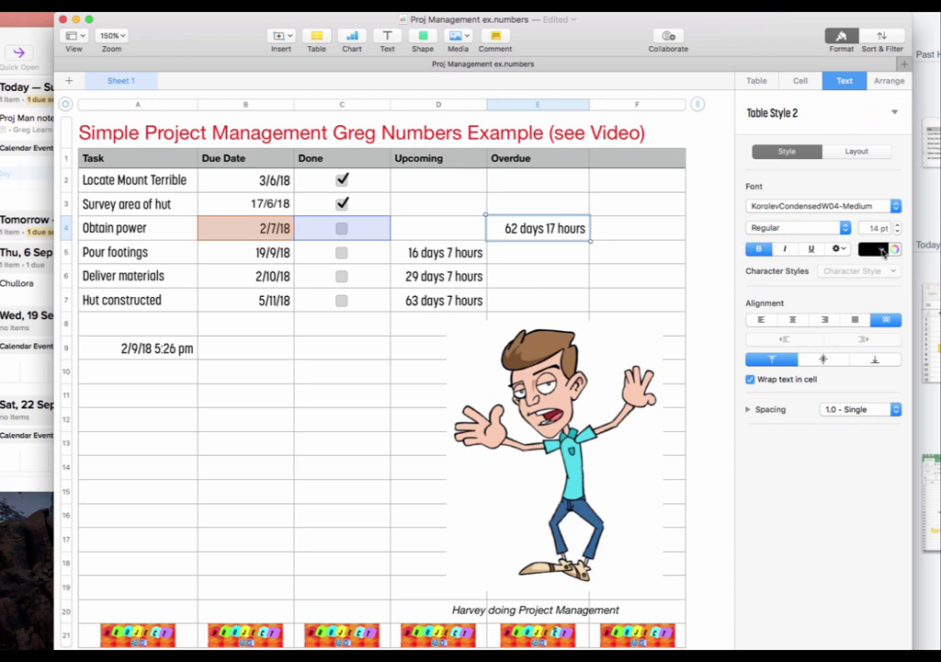
click(879, 250)
click(915, 292)
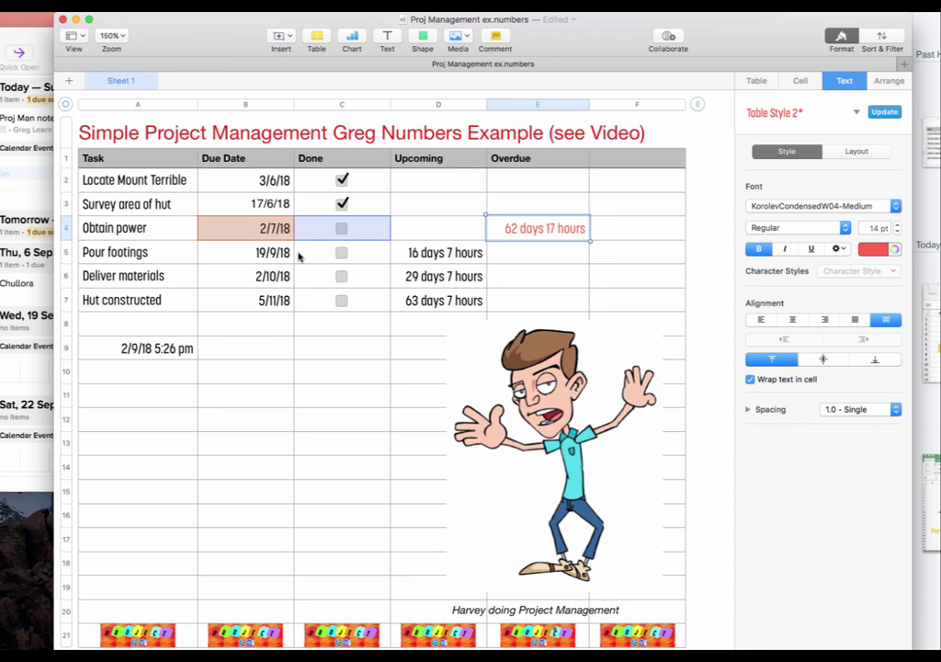
Change E4's font to KorolevCondensedW04-Heavy.
click(845, 229)
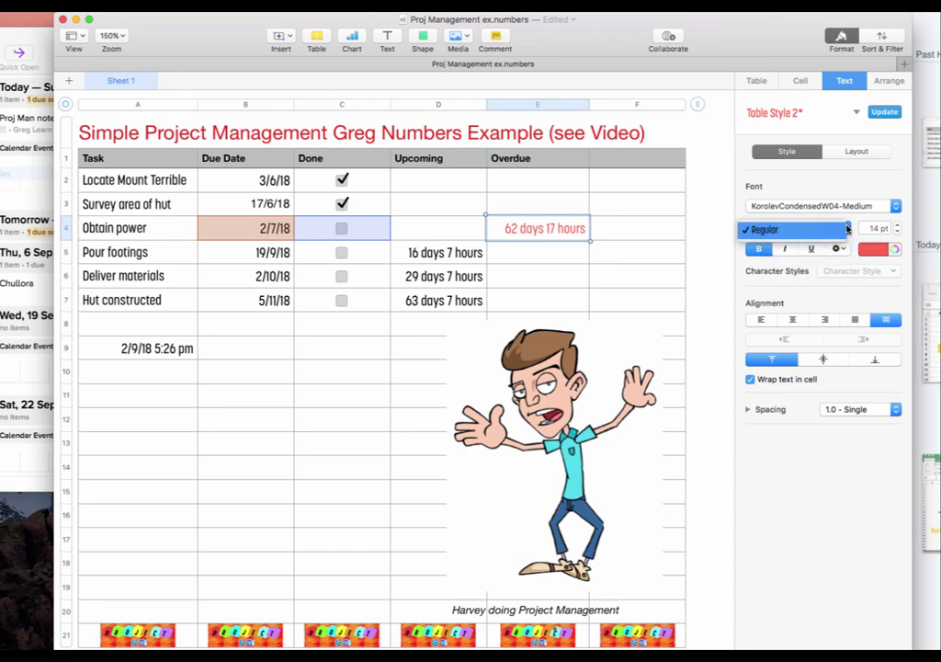
click(843, 229)
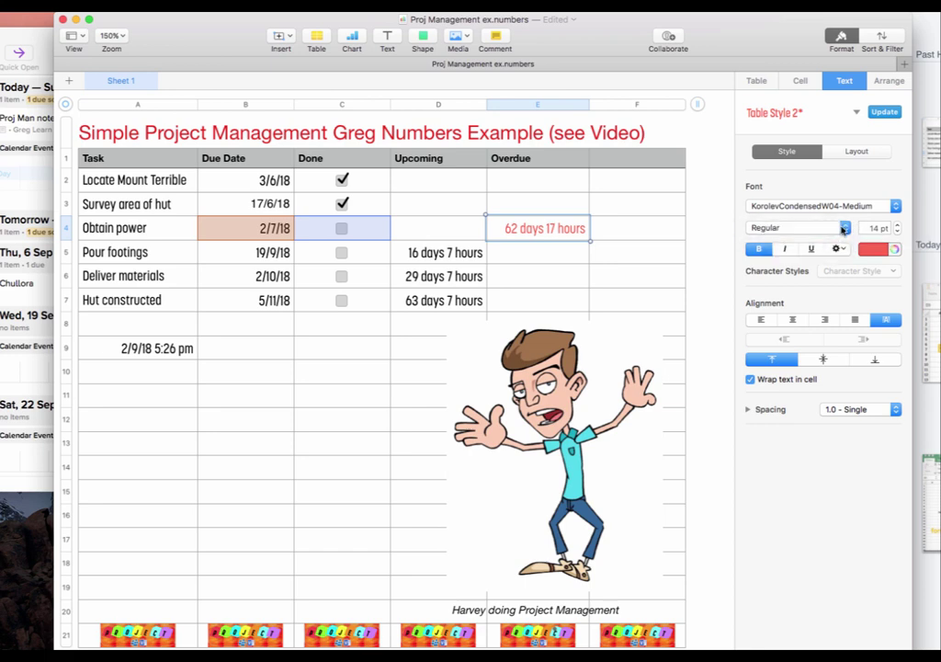
click(897, 207)
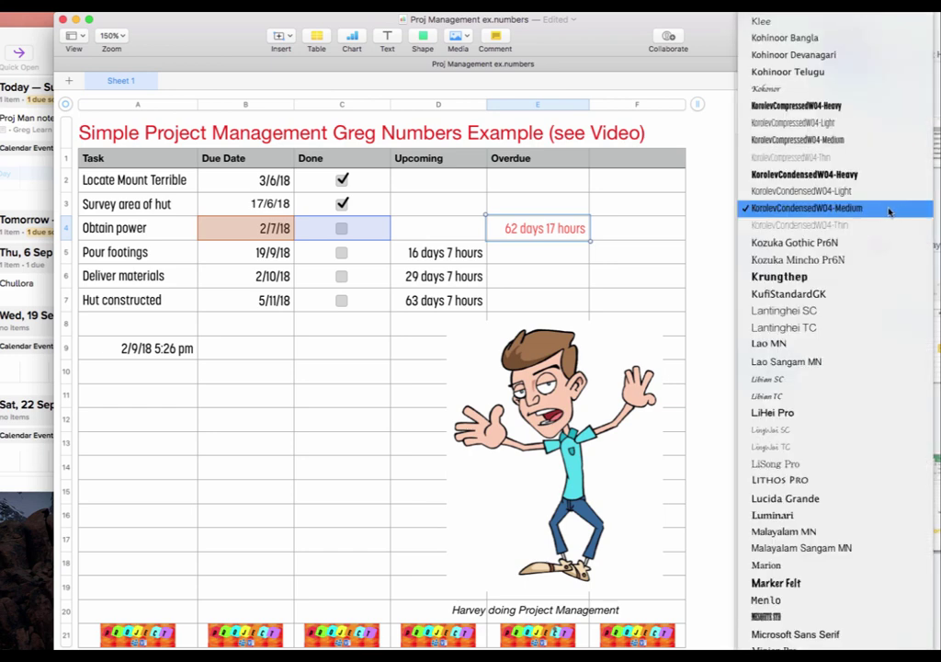
click(851, 175)
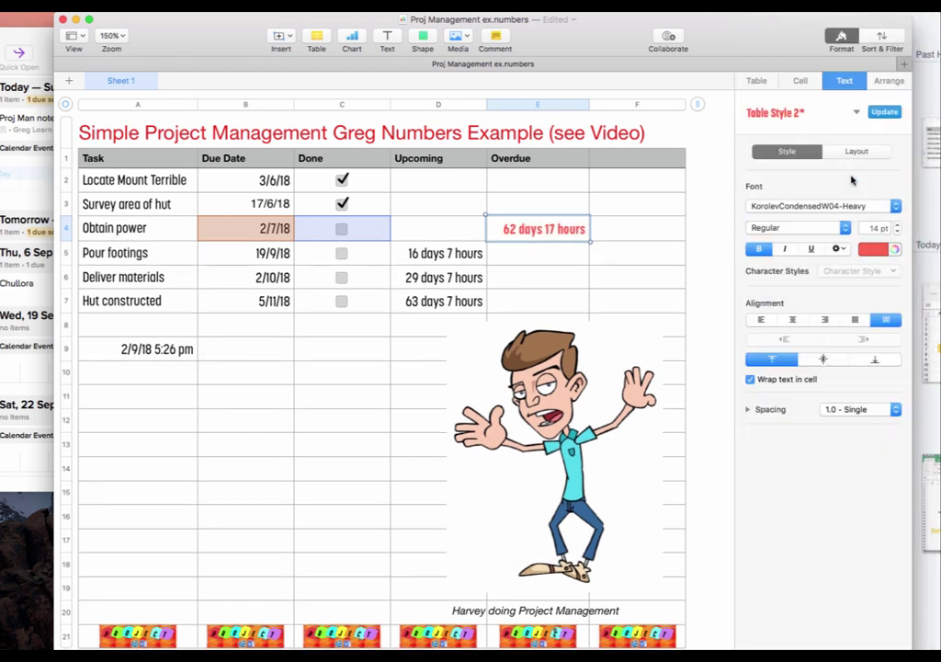
click(719, 277)
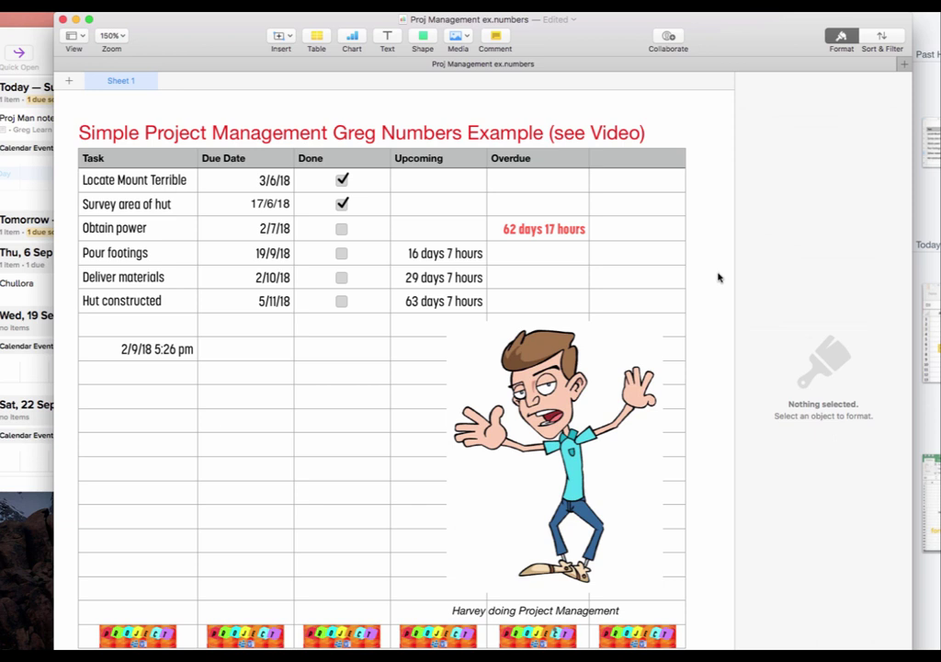
Select the Overdue cells E4 through E7.
click(565, 228)
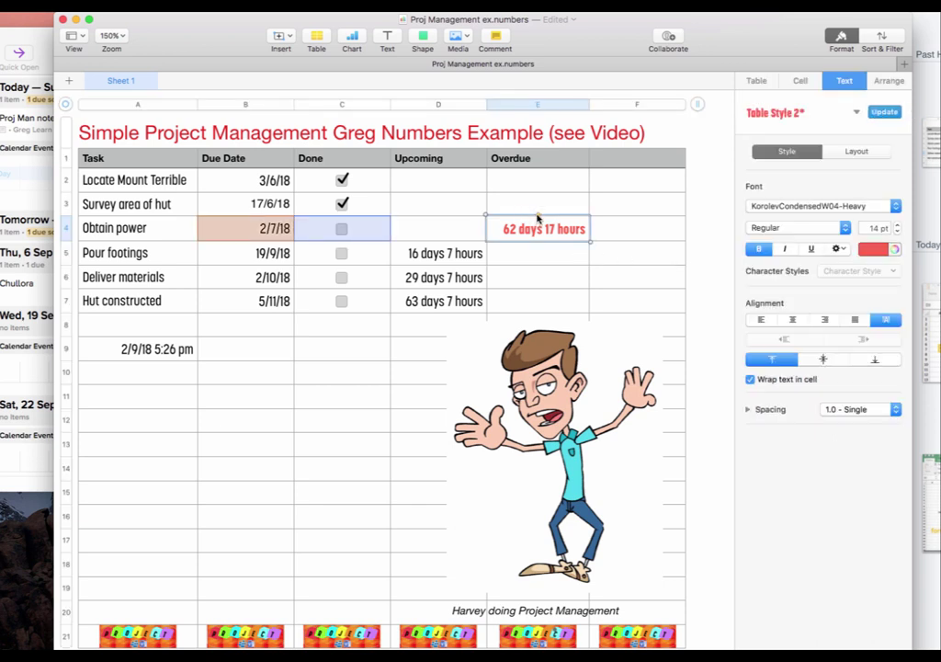
key(shift+Up)
key(shift+Up)
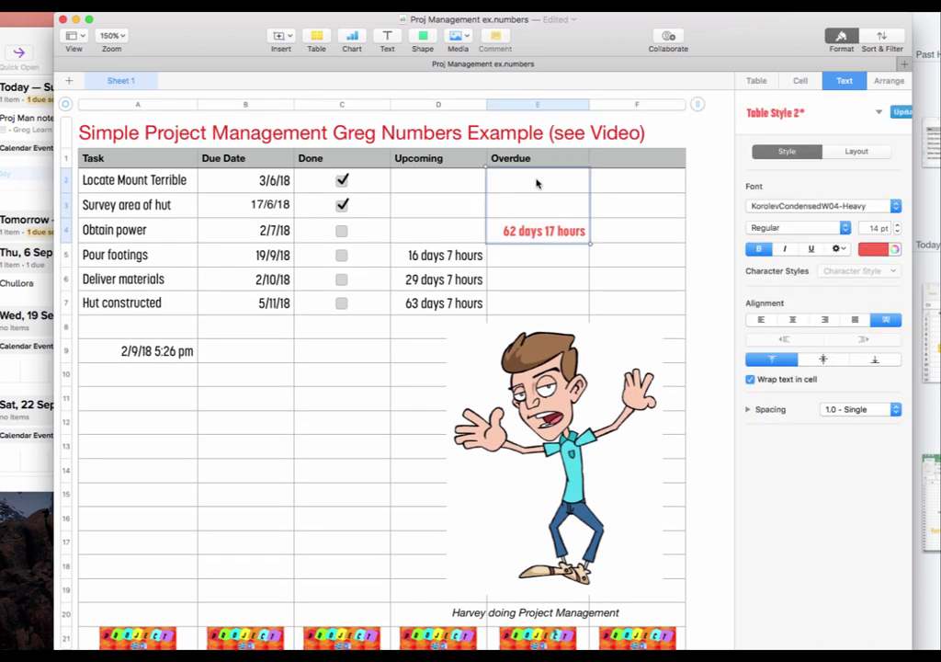
click(539, 237)
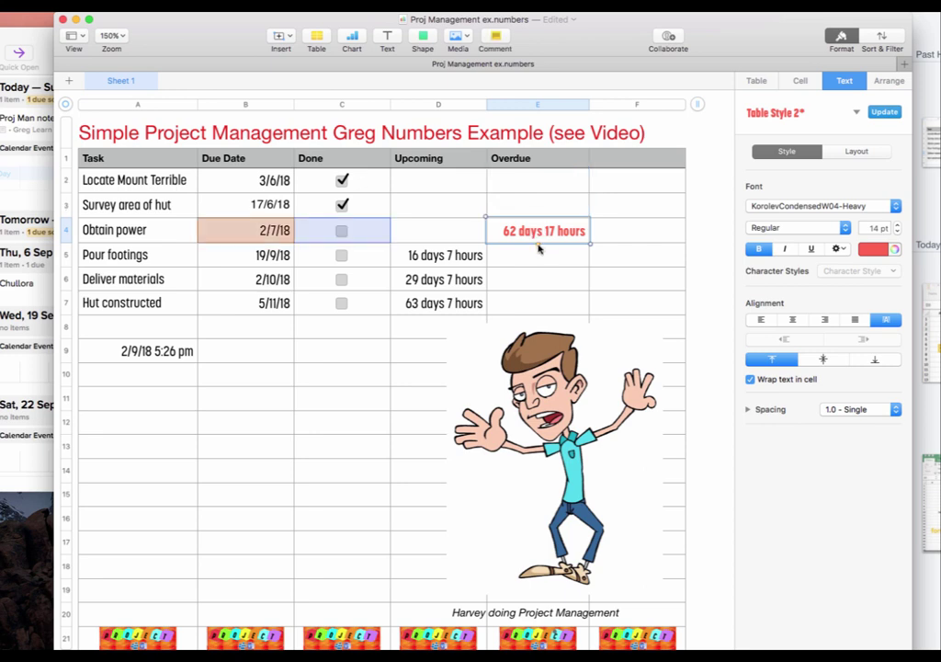
drag(539, 244, 536, 307)
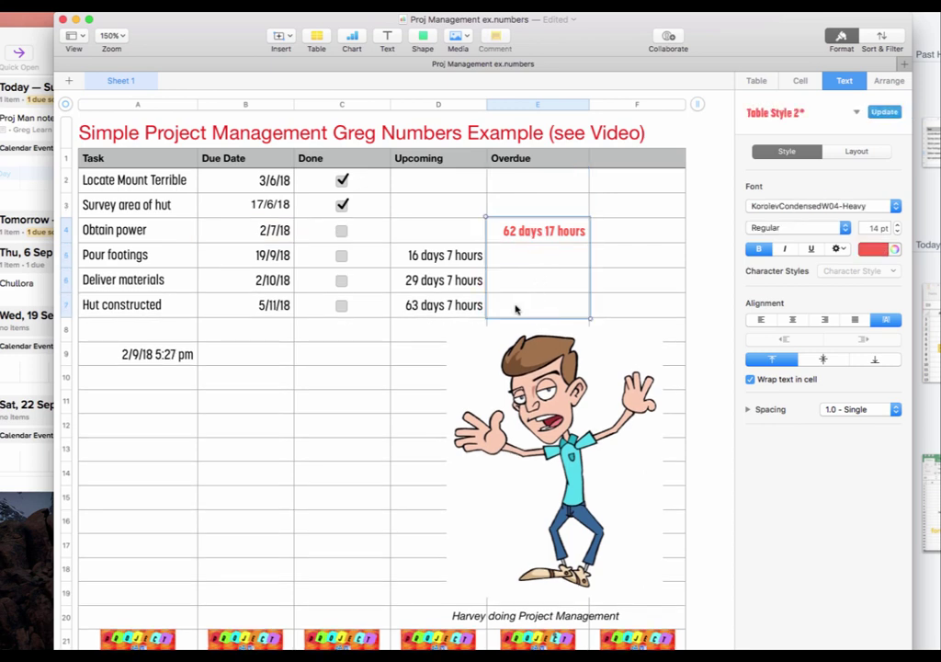
Untick Survey area of hut and Locate Mount Terrible, then tick Obtain power and Survey area of hut.
click(341, 205)
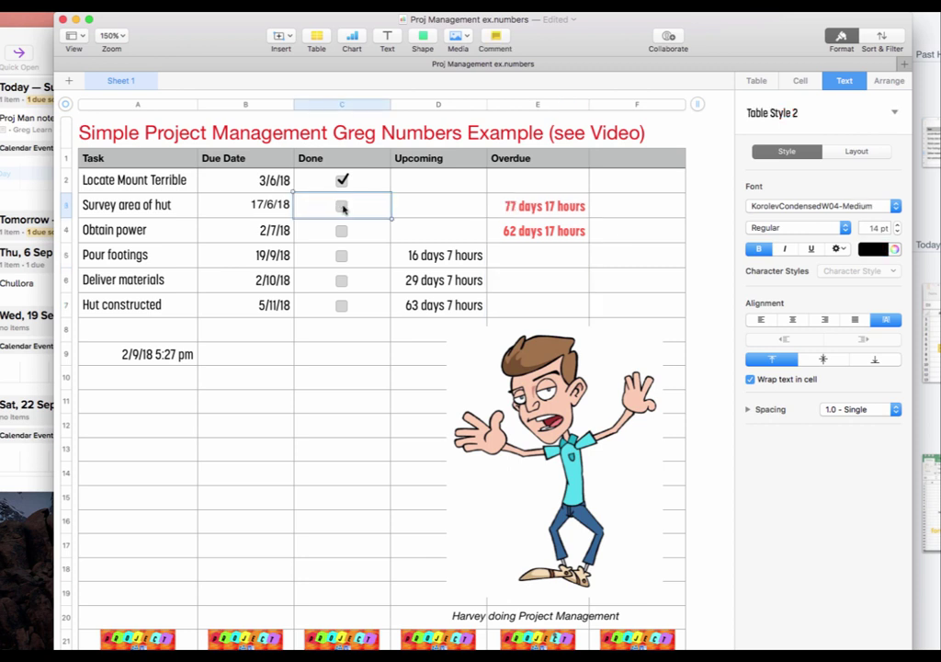
click(341, 180)
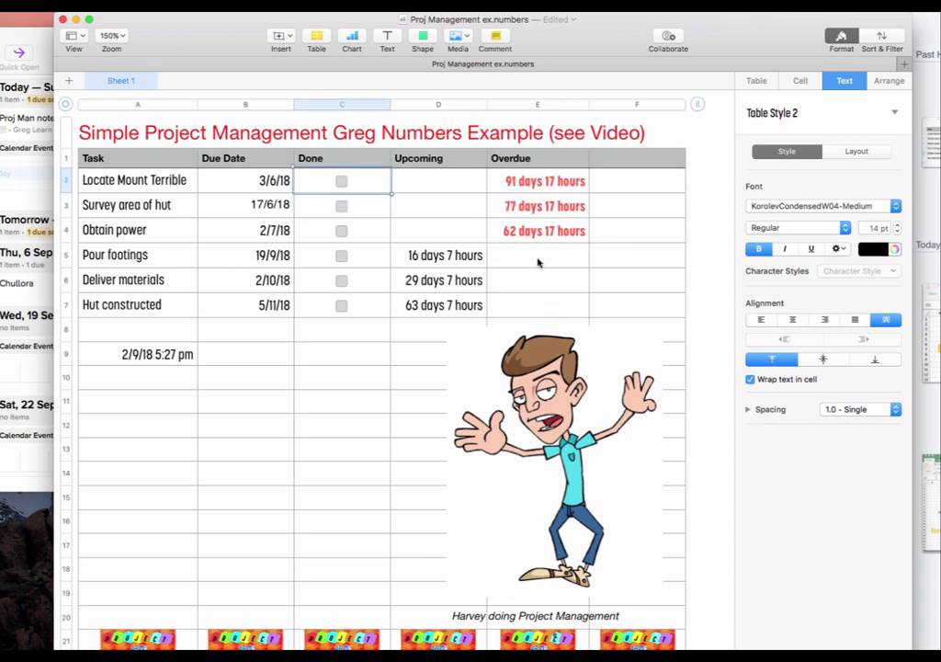
click(340, 230)
click(341, 205)
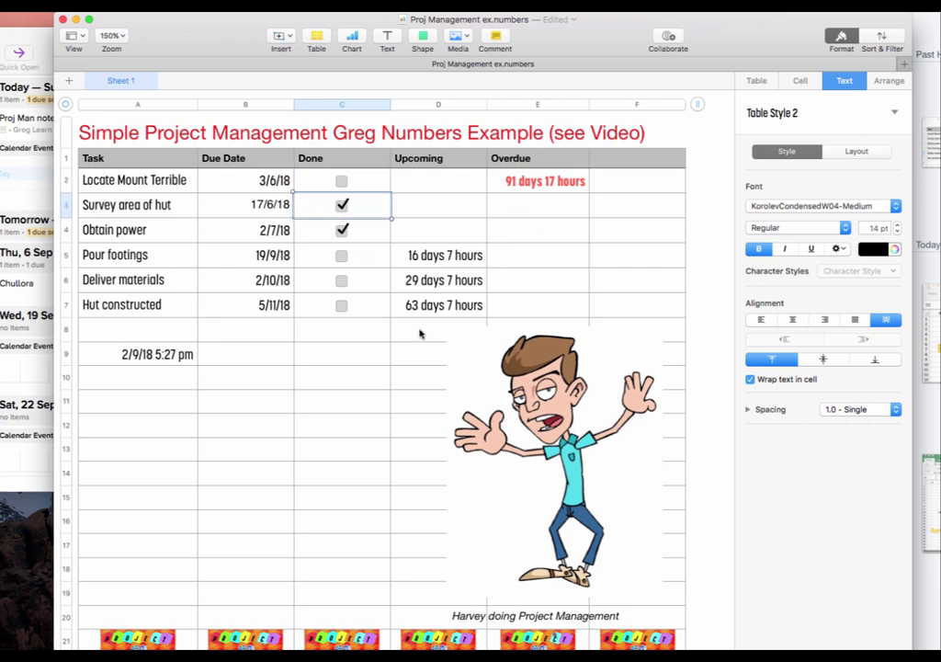